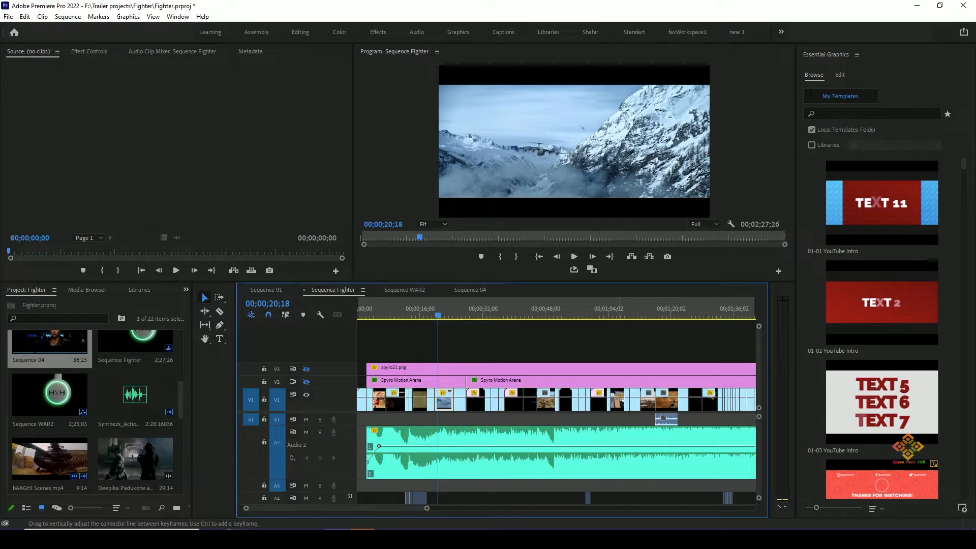
Resize the Source, Program, Project and timeline panels by moving the borders between them.
{"action": "left_click_drag", "start_coordinate": [269, 282], "coordinate": [270, 355]}
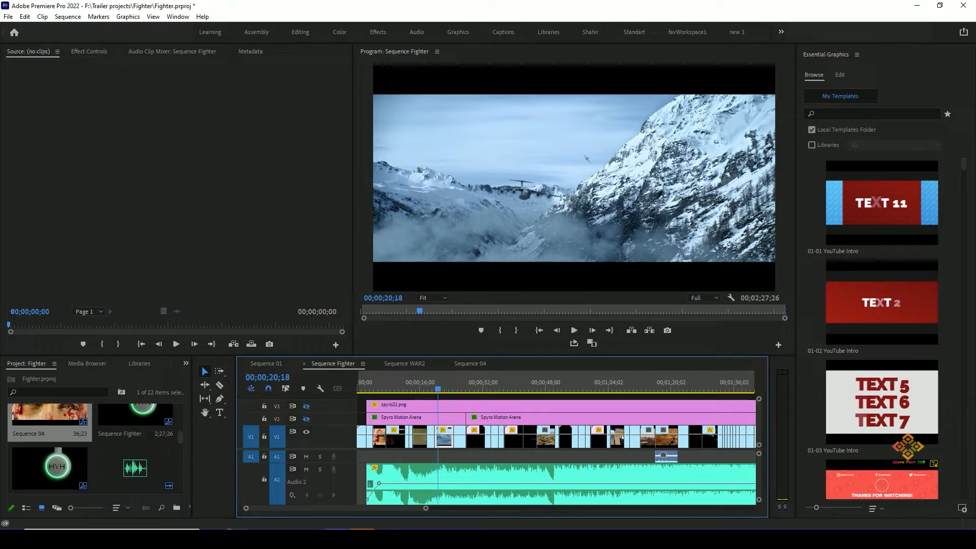
{"action": "left_click_drag", "start_coordinate": [354, 204], "coordinate": [509, 204]}
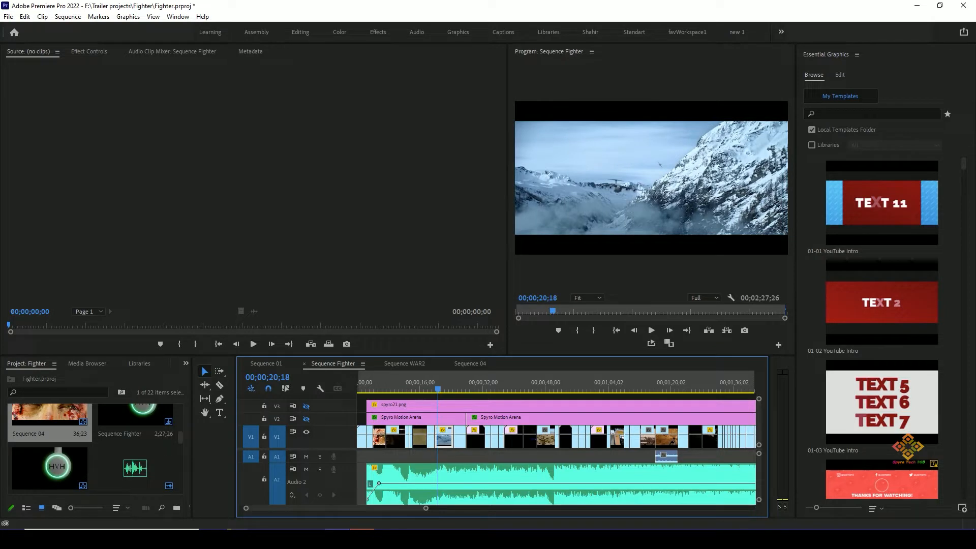
{"action": "left_click_drag", "start_coordinate": [193, 437], "coordinate": [269, 437]}
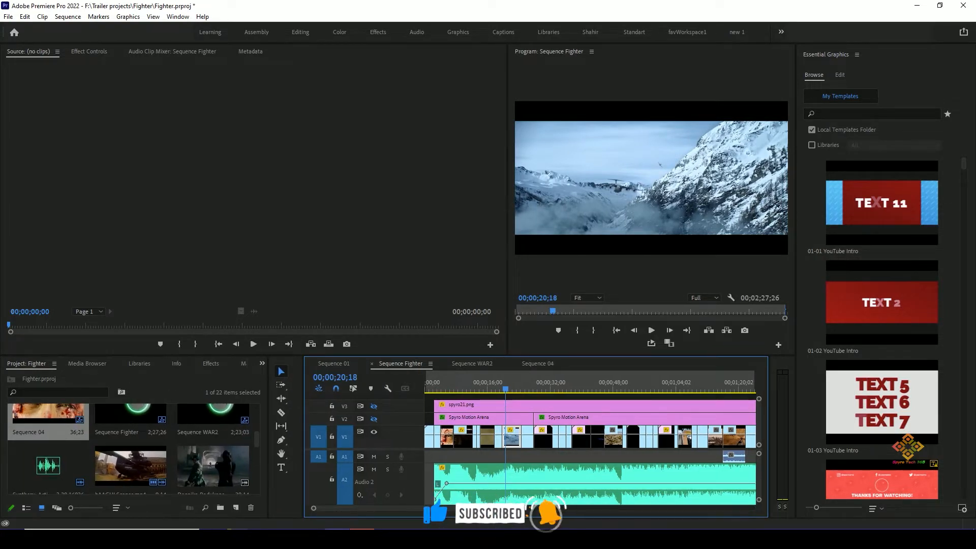
Reset the current workspace to its saved layout.
{"action": "left_click", "coordinate": [178, 16]}
{"action": "mouse_move", "coordinate": [214, 28]}
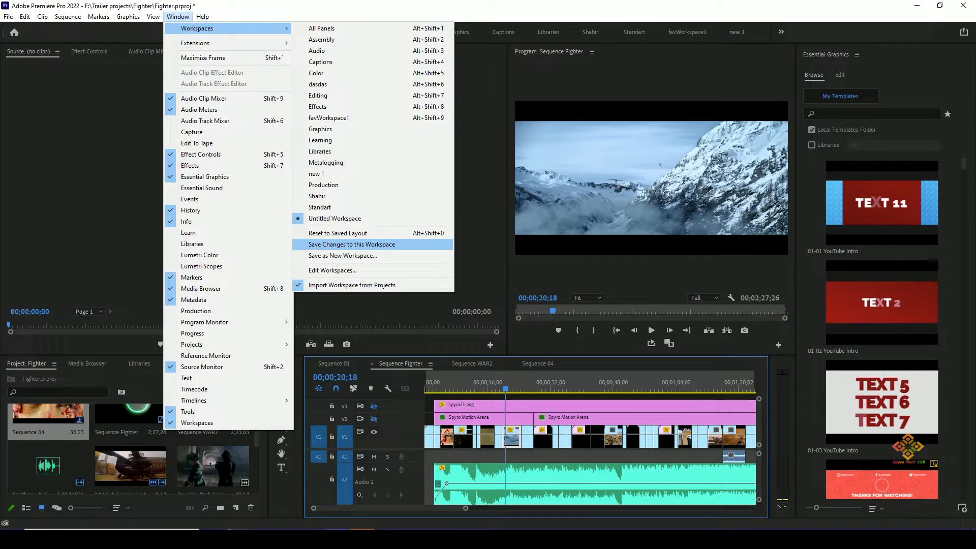
{"action": "left_click", "coordinate": [337, 234]}
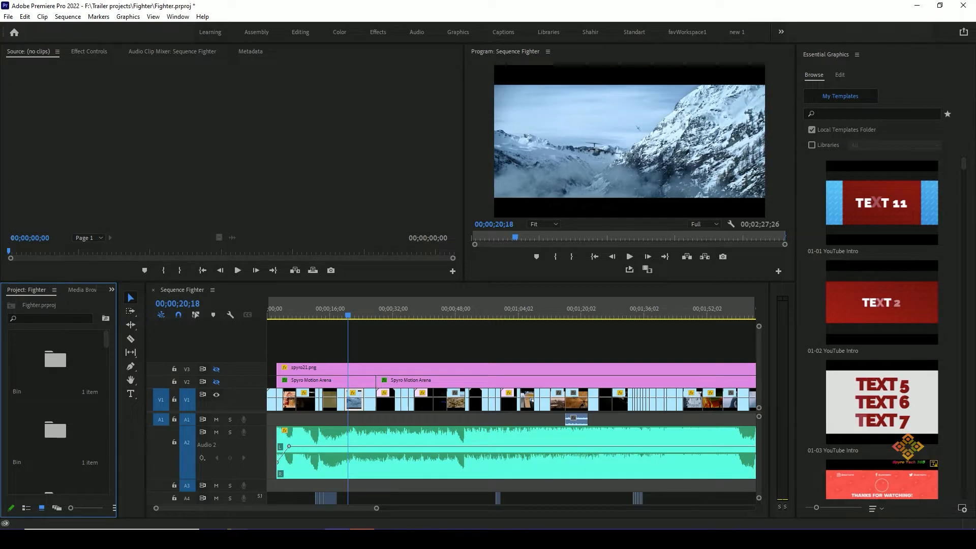
Widen the Project panel so three columns of thumbnails fit, and close Sequence Fighter in the timeline.
{"action": "left_click_drag", "start_coordinate": [118, 379], "coordinate": [240, 378]}
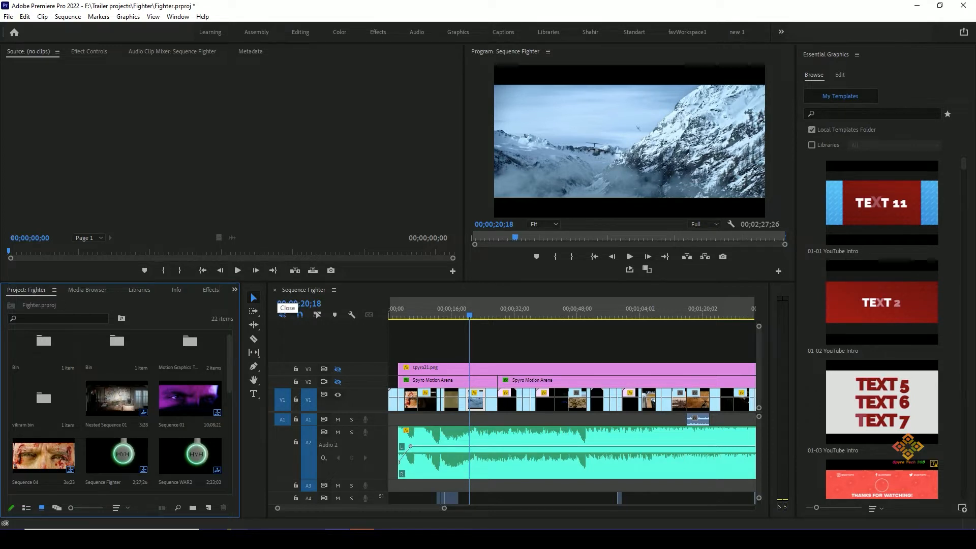
{"action": "left_click", "coordinate": [274, 290]}
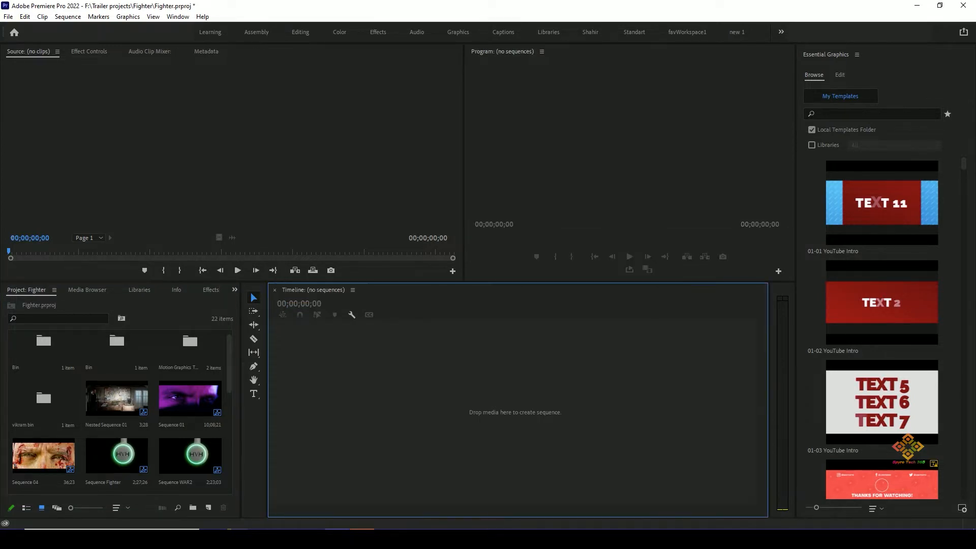
Look through the bins, sequences and media clips in the Project panel.
{"action": "left_click_drag", "start_coordinate": [229, 374], "coordinate": [230, 418]}
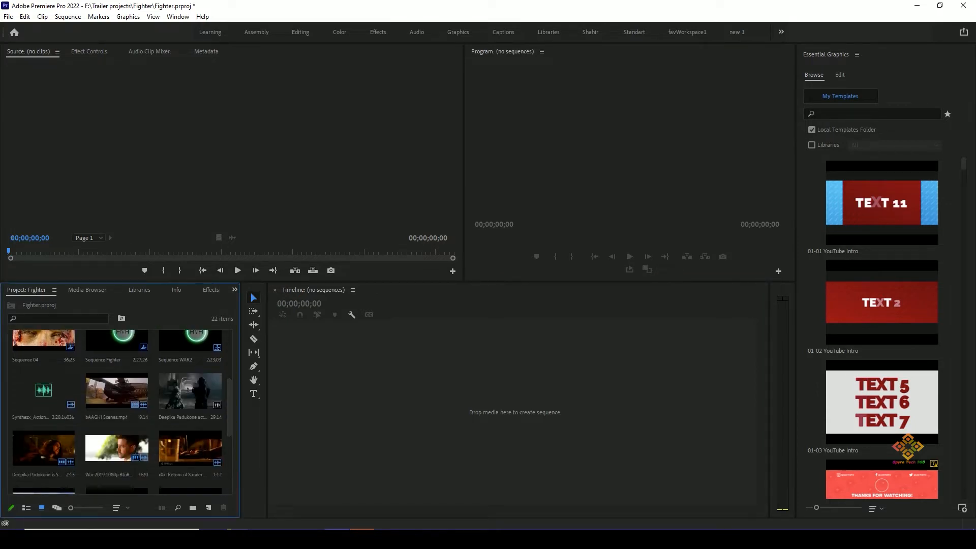
{"action": "left_click_drag", "start_coordinate": [229, 418], "coordinate": [229, 374]}
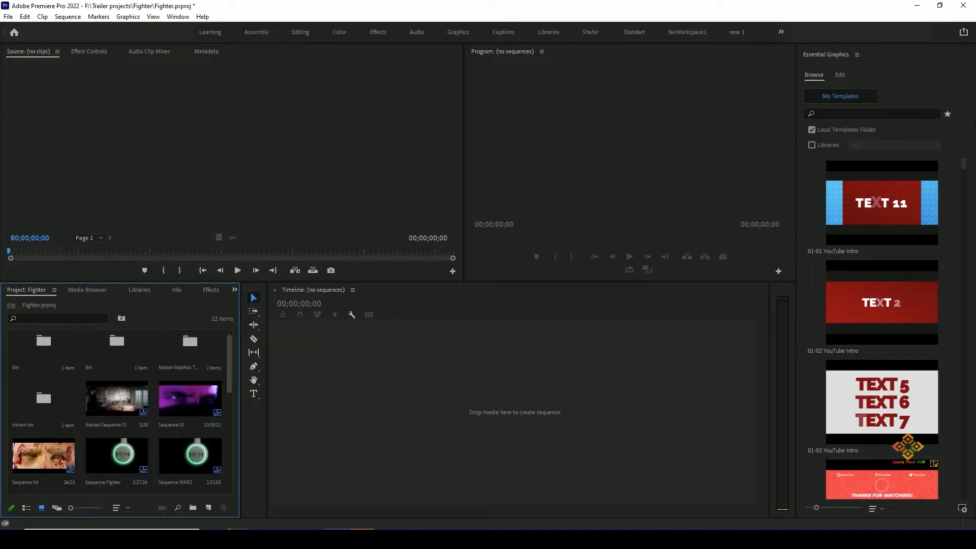
{"action": "scroll", "coordinate": [190, 402], "scroll_direction": "down", "scroll_amount": 10}
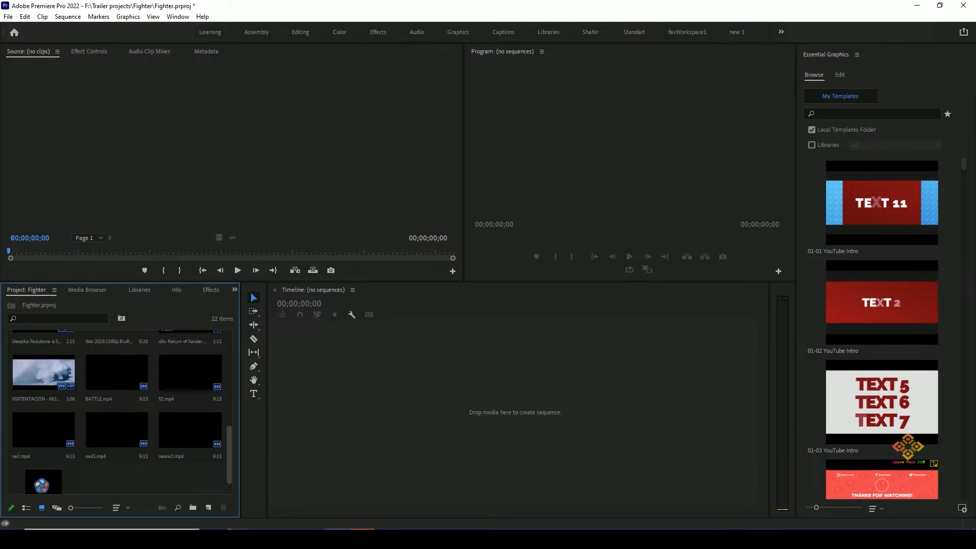
{"action": "scroll", "coordinate": [190, 402], "scroll_direction": "up", "scroll_amount": 8}
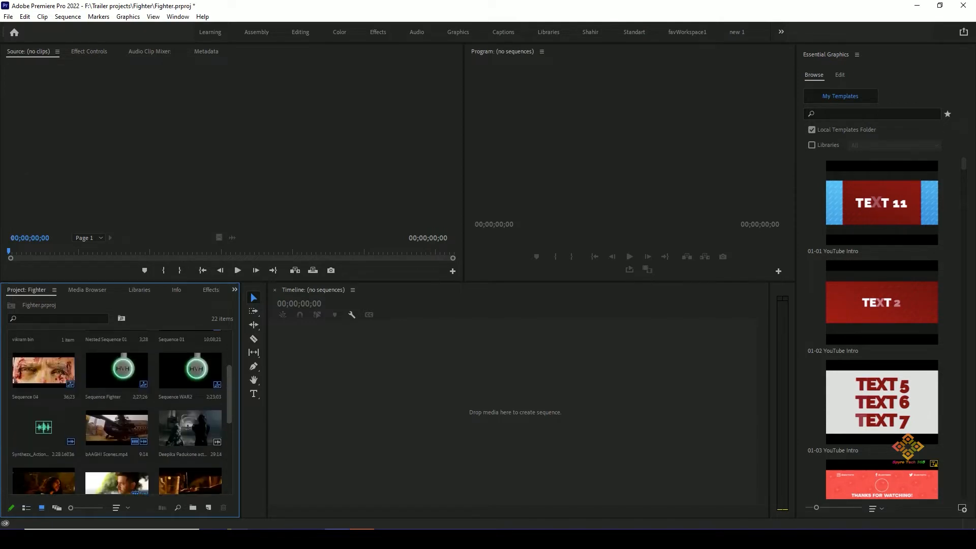
{"action": "scroll", "coordinate": [190, 402], "scroll_direction": "down", "scroll_amount": 2}
{"action": "scroll", "coordinate": [190, 402], "scroll_direction": "up", "scroll_amount": 4}
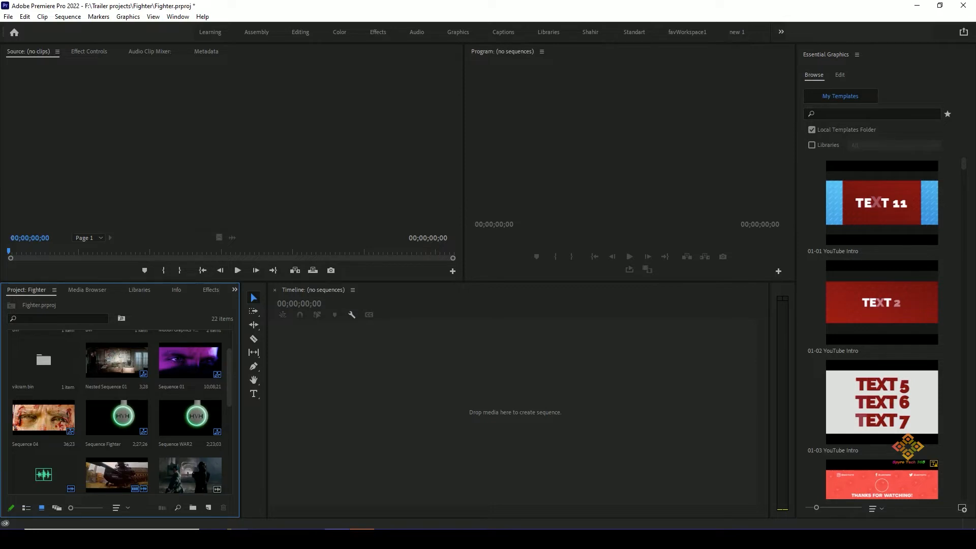
{"action": "scroll", "coordinate": [117, 448], "scroll_direction": "down", "scroll_amount": 8}
Sort the Project panel's items by Media Type.
{"action": "left_click", "coordinate": [116, 507]}
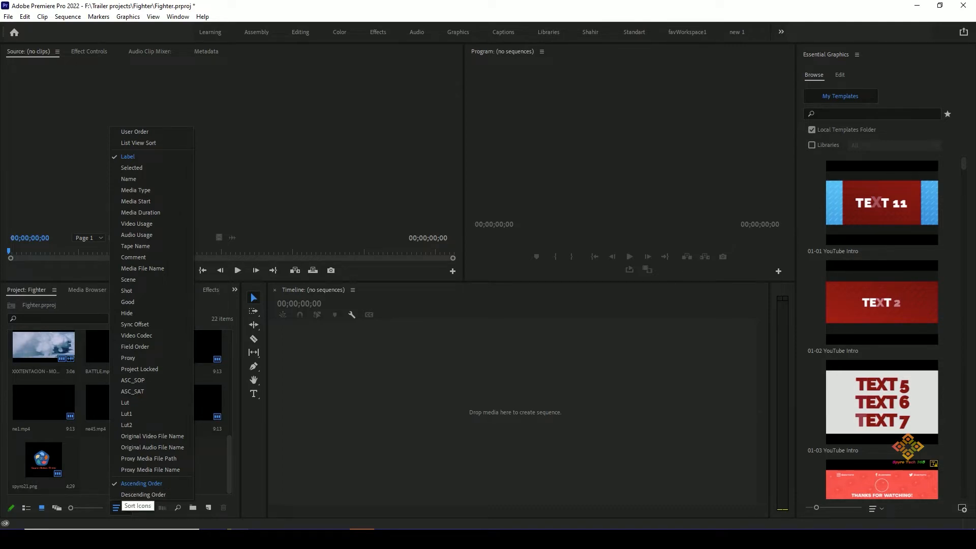
{"action": "left_click", "coordinate": [135, 190]}
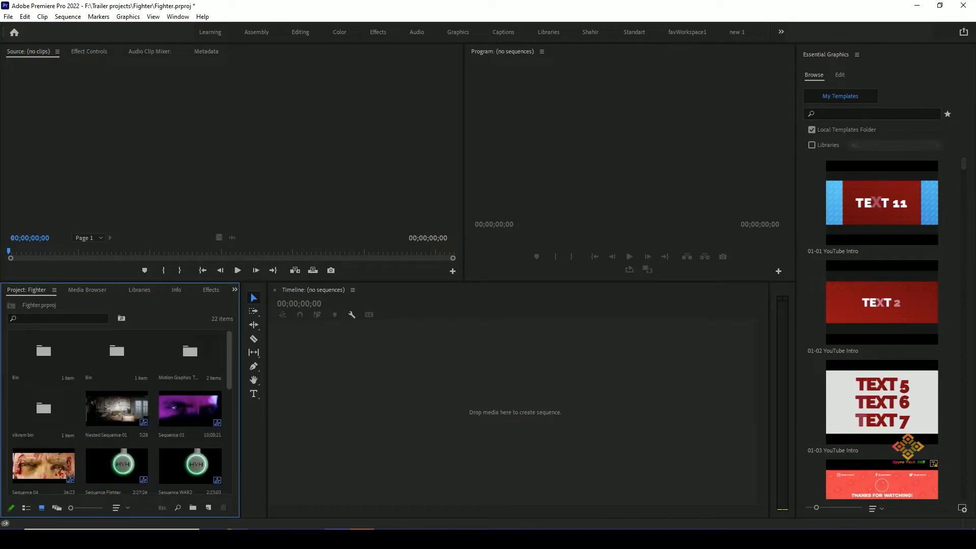
Open Sequence Fighter, Sequence WAR2, Sequence 01 and Sequence 04 in the timeline, and close Sequence 04 again.
{"action": "scroll", "coordinate": [121, 413], "scroll_direction": "down", "scroll_amount": 1}
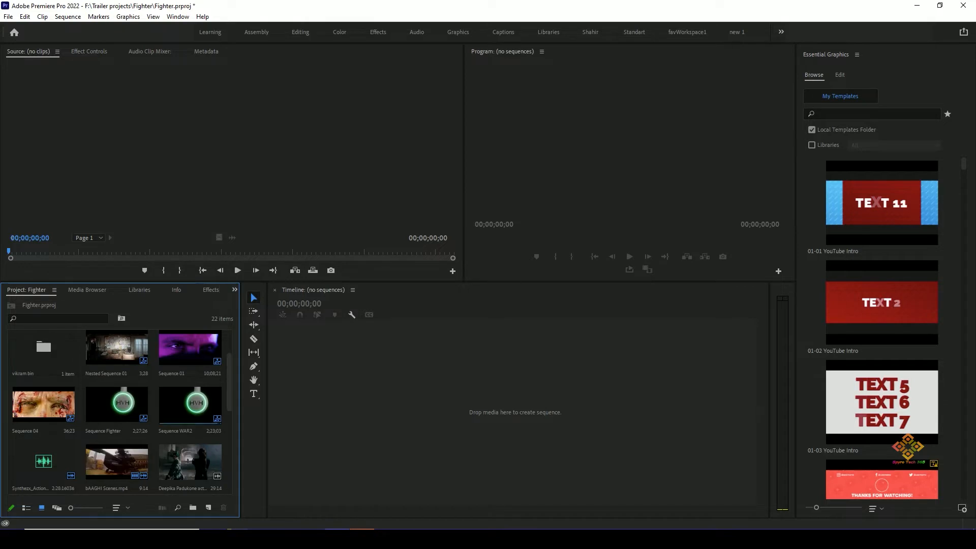
{"action": "double_click", "coordinate": [117, 405]}
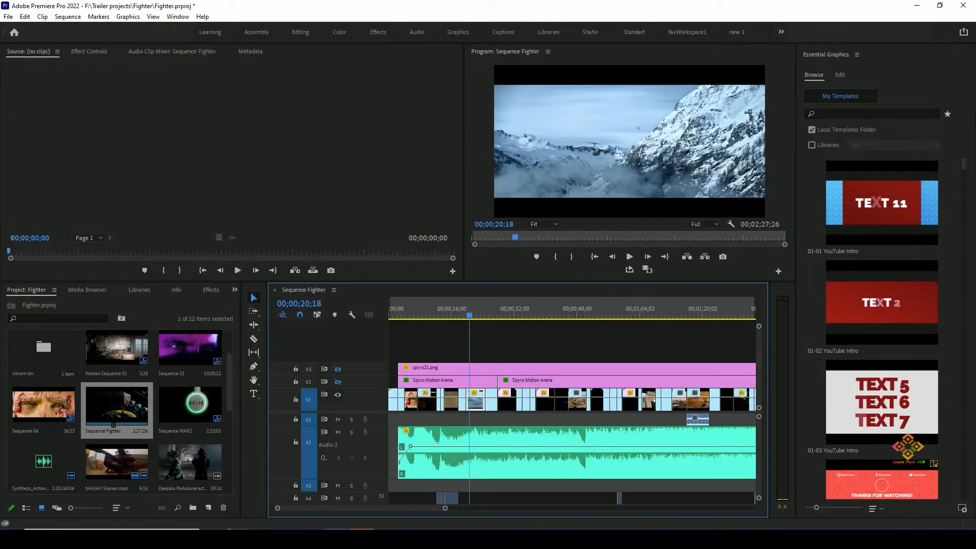
{"action": "double_click", "coordinate": [198, 406]}
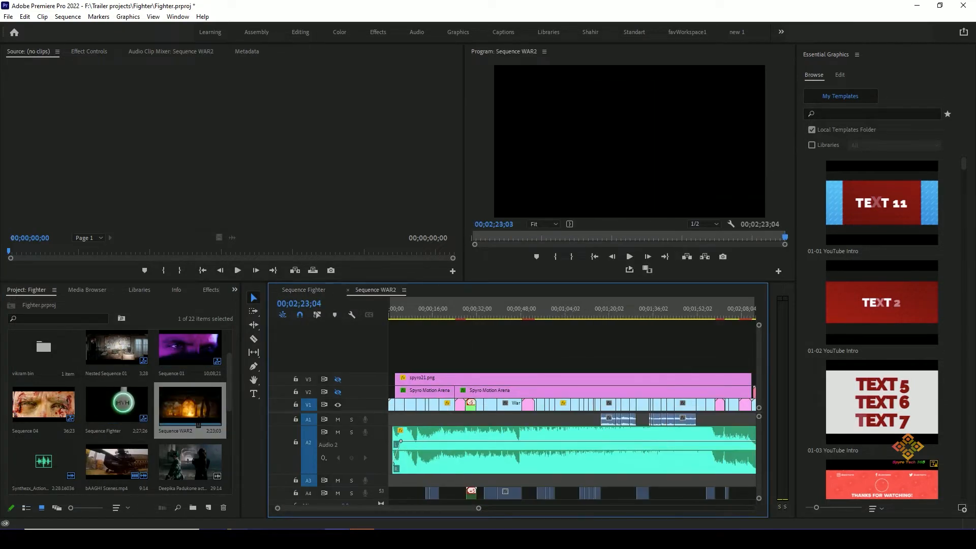
{"action": "double_click", "coordinate": [191, 351]}
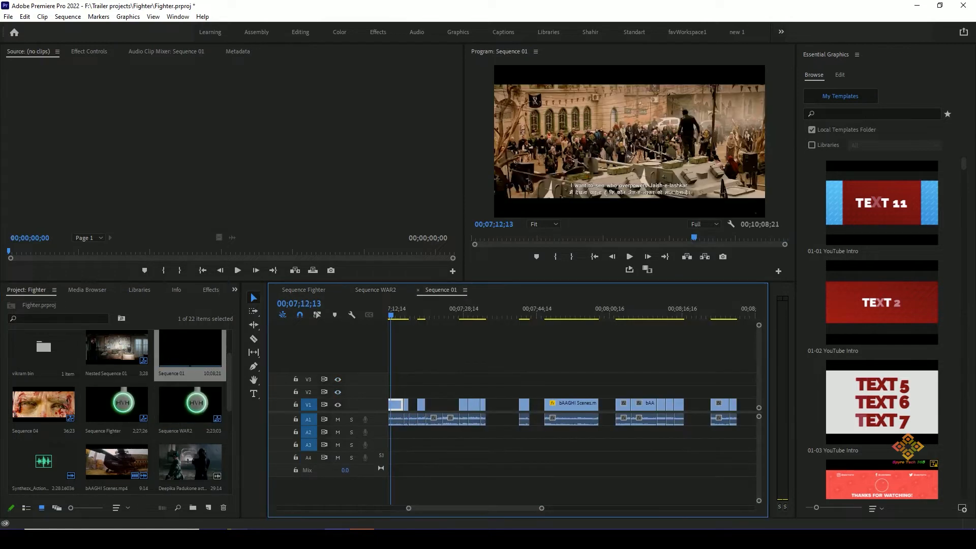
{"action": "double_click", "coordinate": [41, 405]}
{"action": "left_click", "coordinate": [479, 290]}
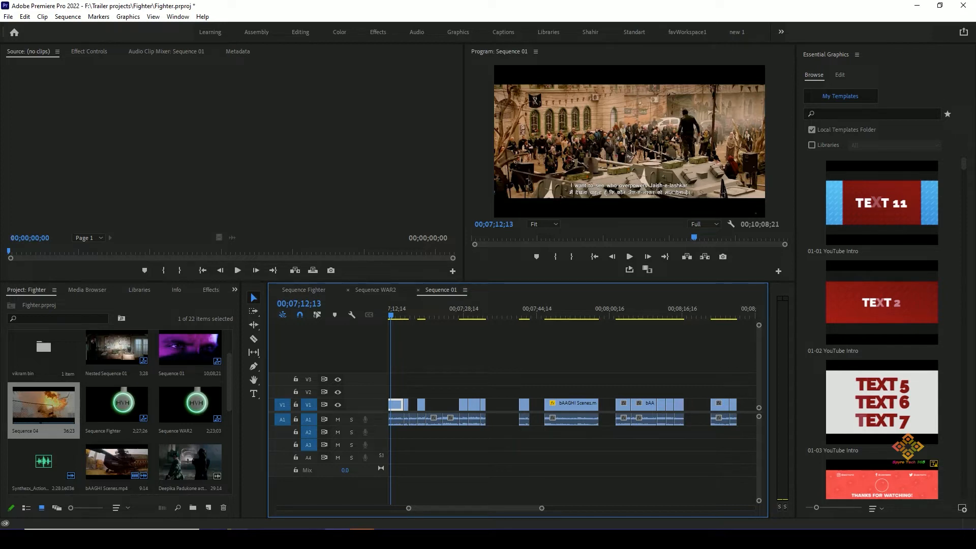
Dock Sequence 01 in its own timeline panel below Sequence WAR2 and move its playhead to 00;07;47;18.
{"action": "left_click", "coordinate": [375, 290]}
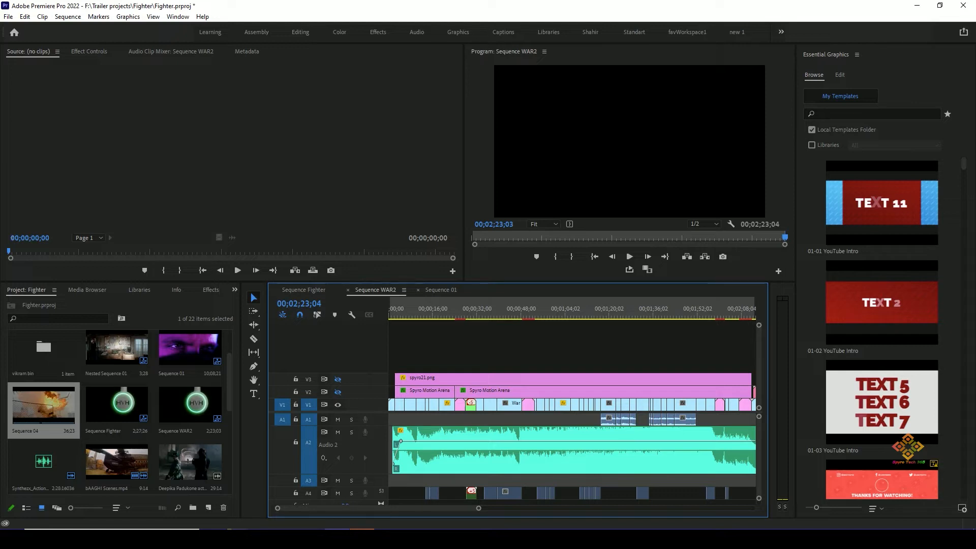
{"action": "left_click", "coordinate": [441, 290]}
{"action": "left_click_drag", "start_coordinate": [441, 289], "coordinate": [460, 501]}
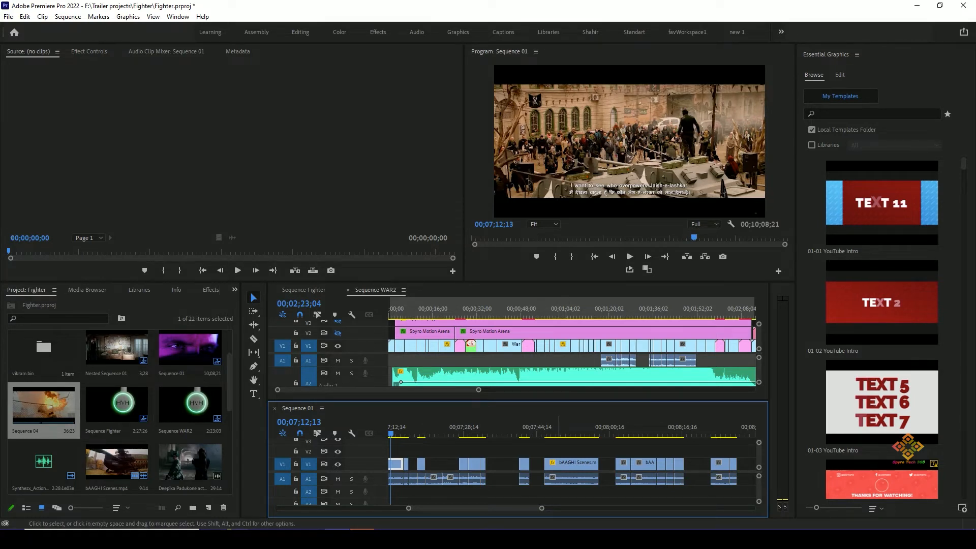
{"action": "left_click", "coordinate": [551, 434]}
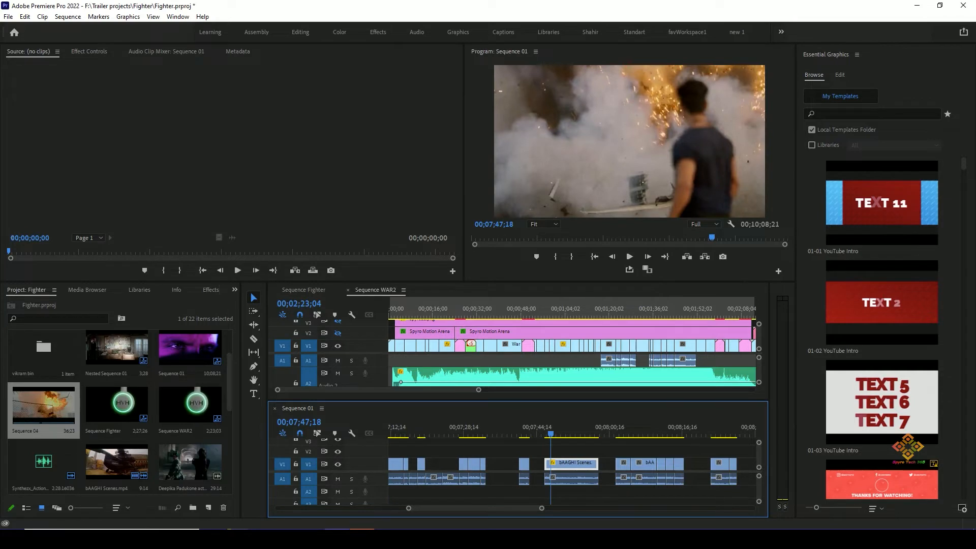
Dock Sequence 01 in the Tools panel group beside the timeline and widen that group.
{"action": "key", "text": "alt+Tab"}
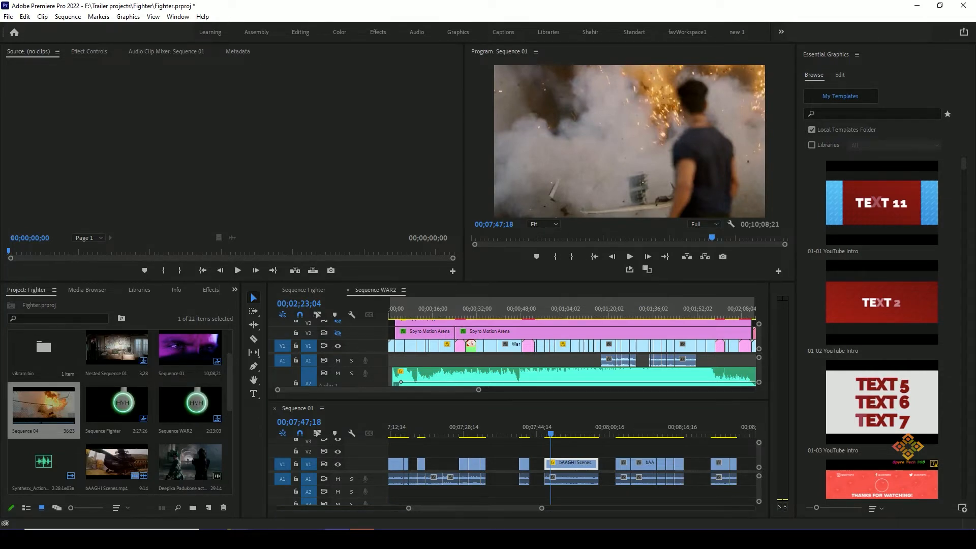
{"action": "left_click_drag", "start_coordinate": [298, 408], "coordinate": [254, 365]}
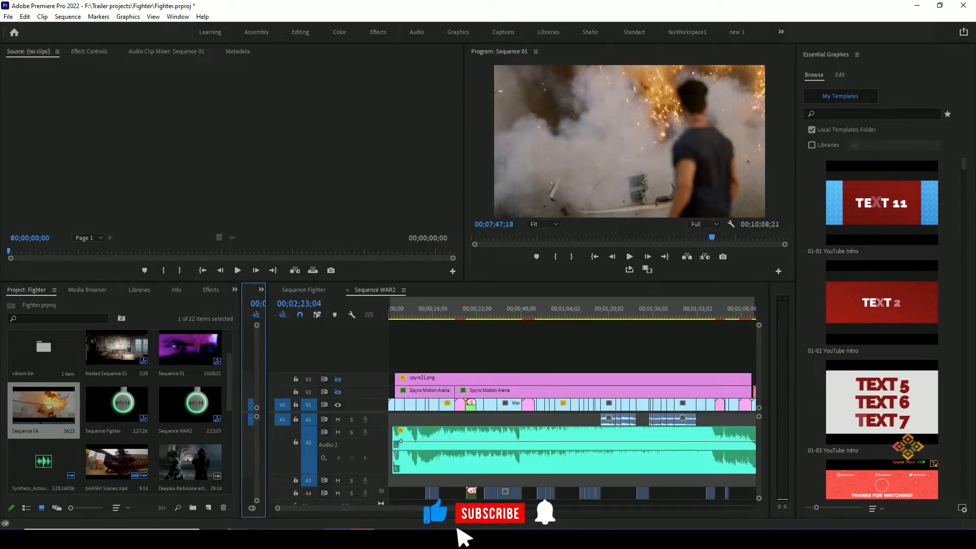
{"action": "left_click_drag", "start_coordinate": [267, 397], "coordinate": [365, 396]}
Move Sequence 01 out of the Tools group back among the timeline's sequences, between Sequence Fighter and Sequence WAR2.
{"action": "left_click", "coordinate": [254, 289]}
{"action": "left_click", "coordinate": [305, 290]}
{"action": "left_click_drag", "start_coordinate": [305, 289], "coordinate": [518, 290]}
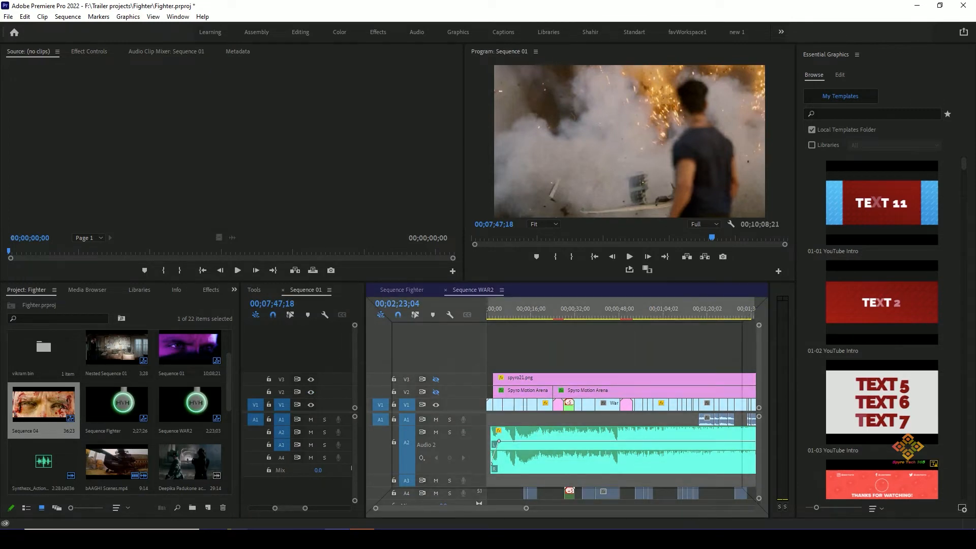
{"action": "left_click_drag", "start_coordinate": [518, 291], "coordinate": [518, 291]}
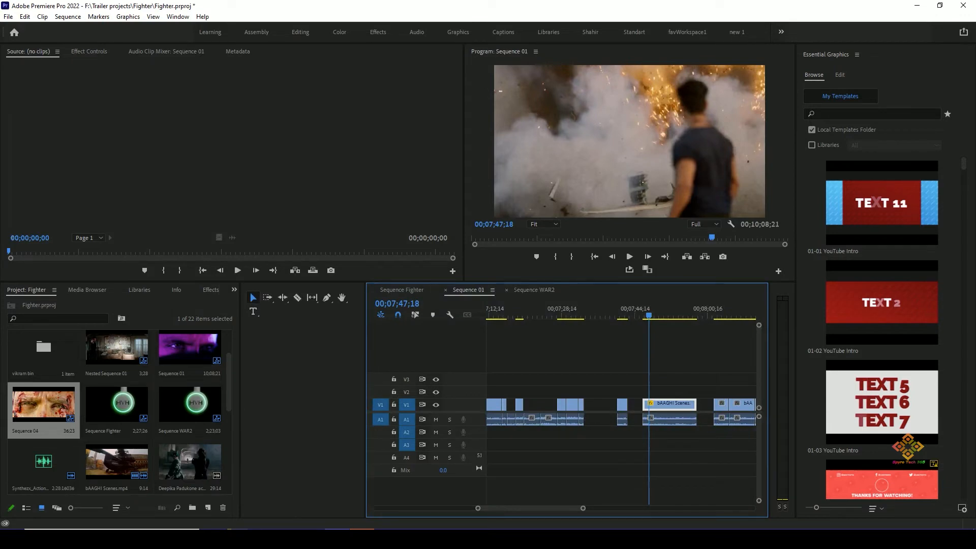
{"action": "left_click", "coordinate": [177, 16]}
{"action": "mouse_move", "coordinate": [203, 28]}
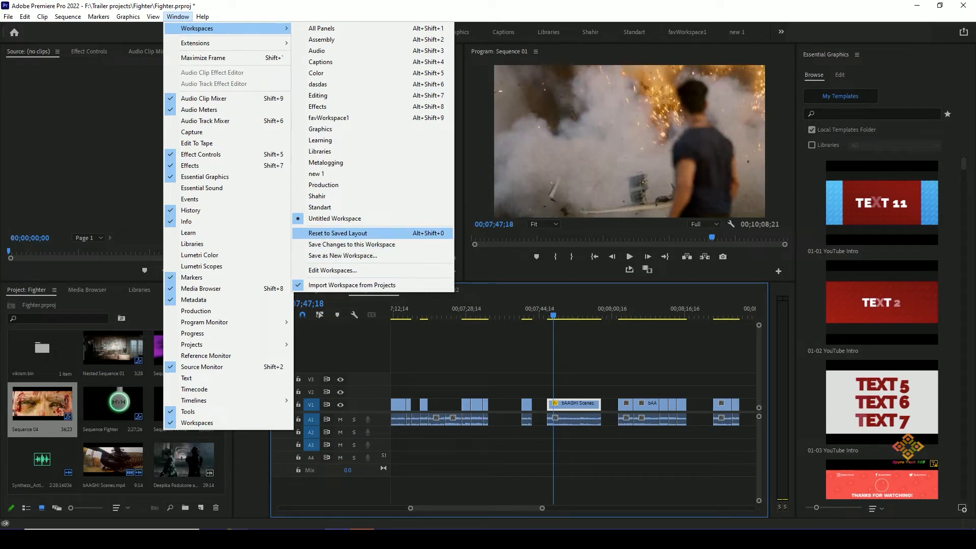
{"action": "key", "text": "alt+shift+0"}
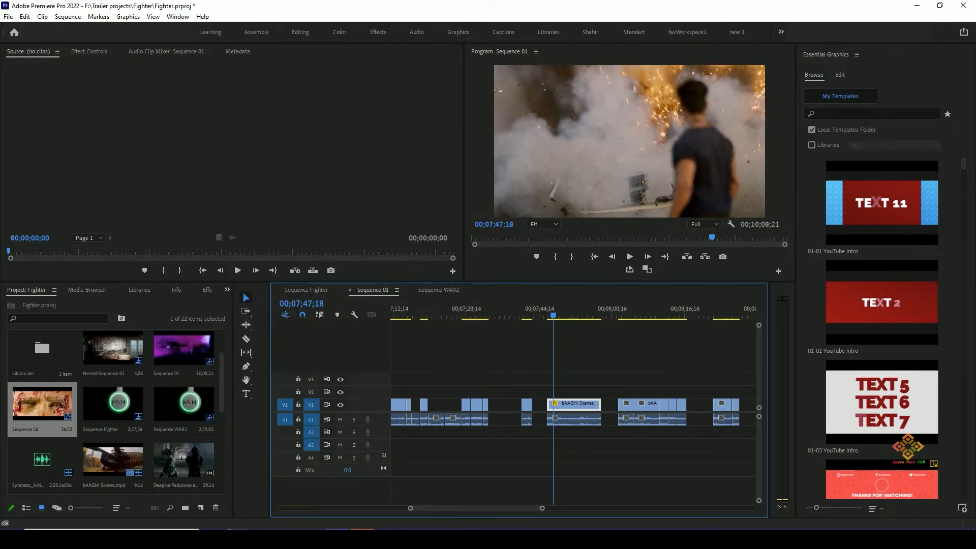
Create a new sequence named Sequence 05 with the DSLR 1080p30 preset.
{"action": "scroll", "coordinate": [115, 407], "scroll_direction": "down", "scroll_amount": 5}
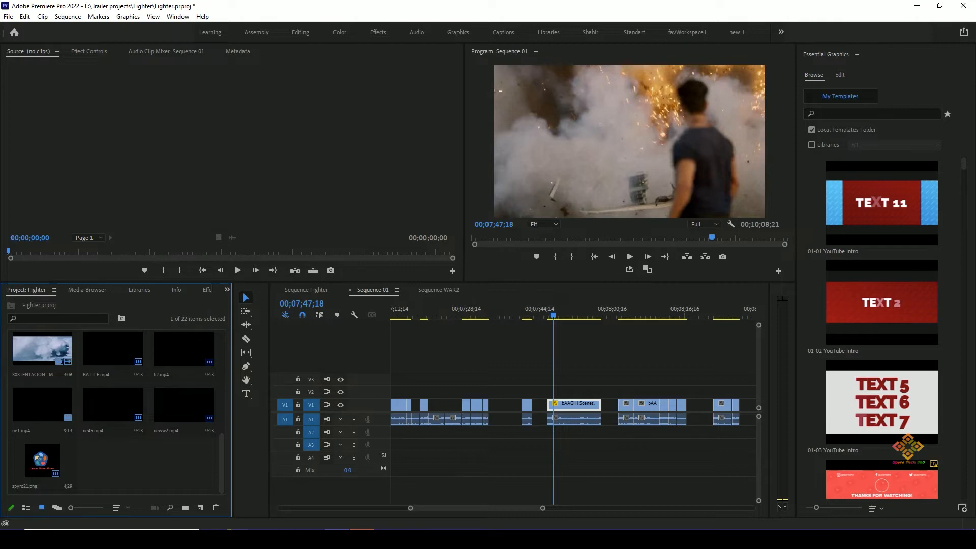
{"action": "right_click", "coordinate": [180, 459]}
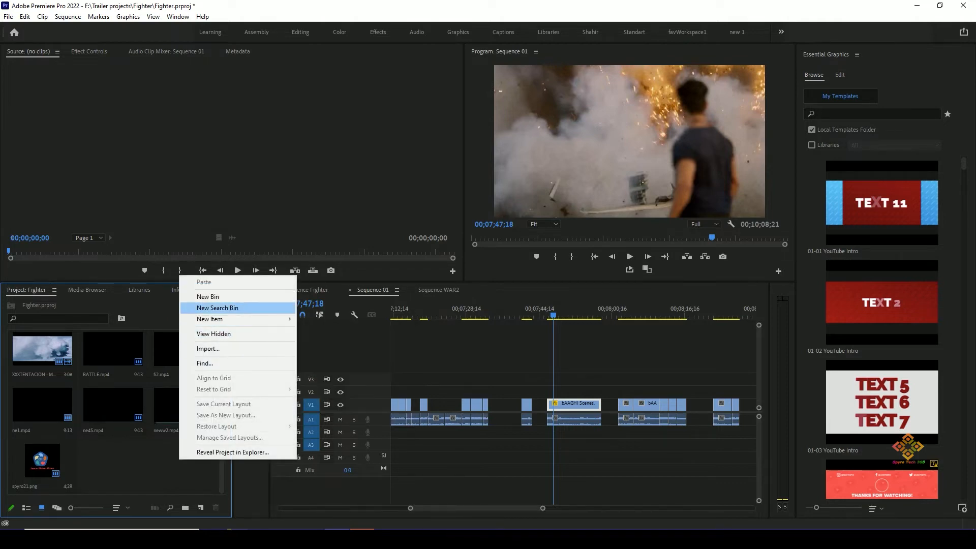
{"action": "mouse_move", "coordinate": [239, 319]}
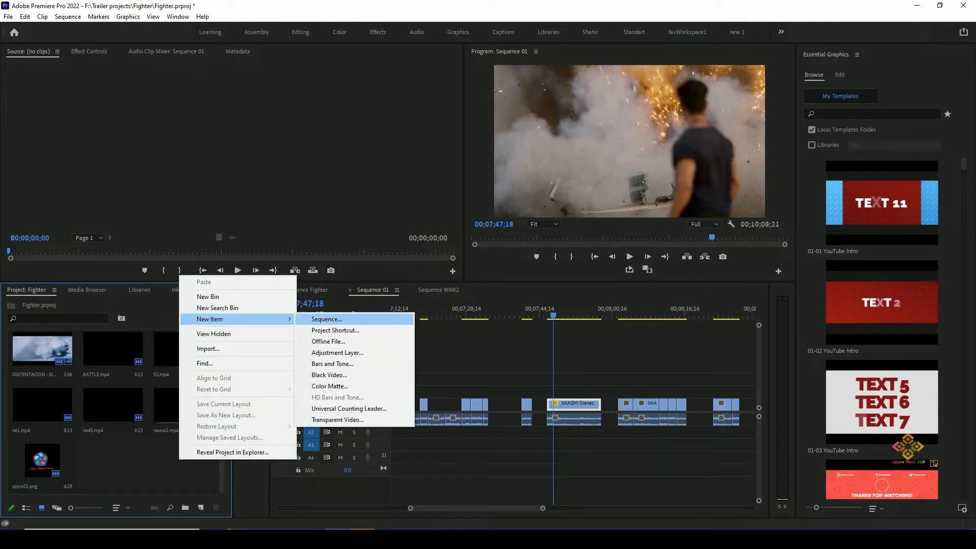
{"action": "left_click", "coordinate": [326, 319]}
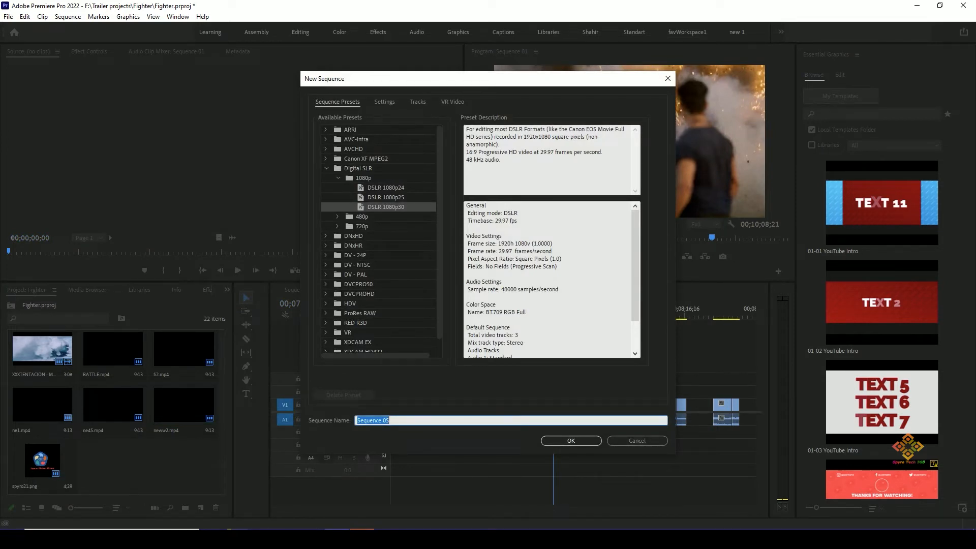
{"action": "key", "text": "Return"}
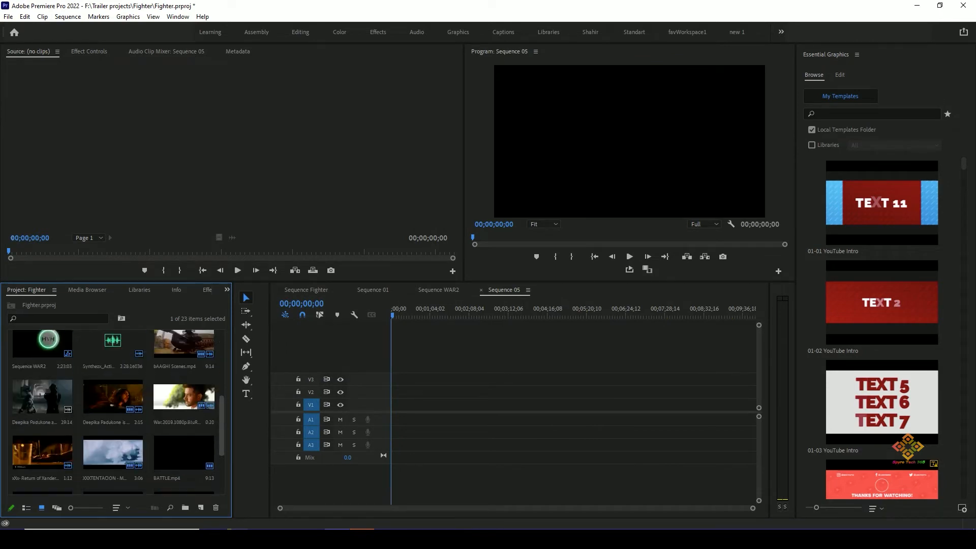
Add BATTLE.mp4 at the start of track V1 in Sequence 05, keeping the existing sequence settings.
{"action": "scroll", "coordinate": [116, 413], "scroll_direction": "up", "scroll_amount": 1}
{"action": "scroll", "coordinate": [116, 413], "scroll_direction": "down", "scroll_amount": 10}
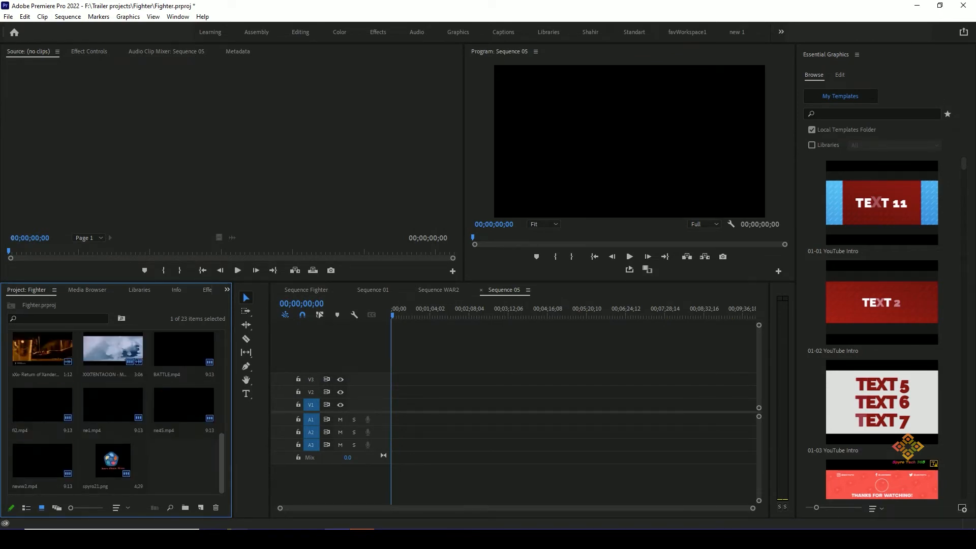
{"action": "scroll", "coordinate": [116, 413], "scroll_direction": "up", "scroll_amount": 2}
{"action": "scroll", "coordinate": [116, 413], "scroll_direction": "down", "scroll_amount": 3}
{"action": "left_click_drag", "start_coordinate": [183, 350], "coordinate": [393, 405]}
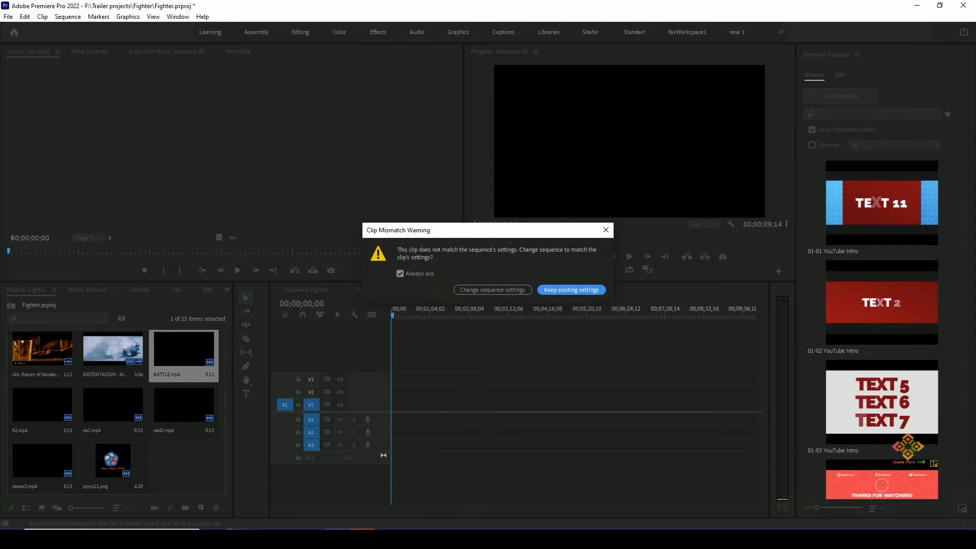
{"action": "left_click", "coordinate": [571, 290]}
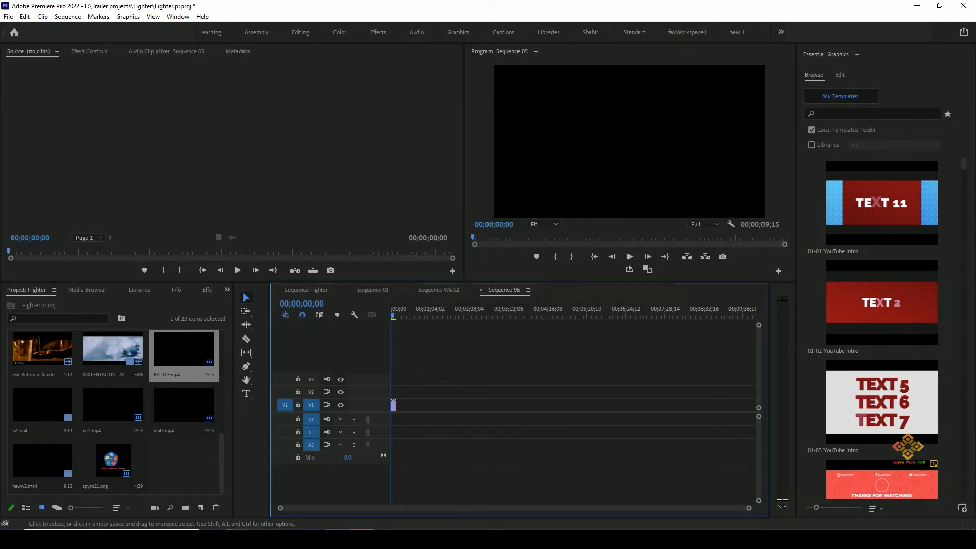
Close Sequence 05 and create a new sequence from the clip War.2019.1080p.BluRay.x264.AAC5.1.mp4 in the project.
{"action": "left_click", "coordinate": [481, 291]}
{"action": "right_click", "coordinate": [200, 459]}
{"action": "left_click", "coordinate": [185, 354]}
{"action": "scroll", "coordinate": [185, 354], "scroll_direction": "up", "scroll_amount": 3}
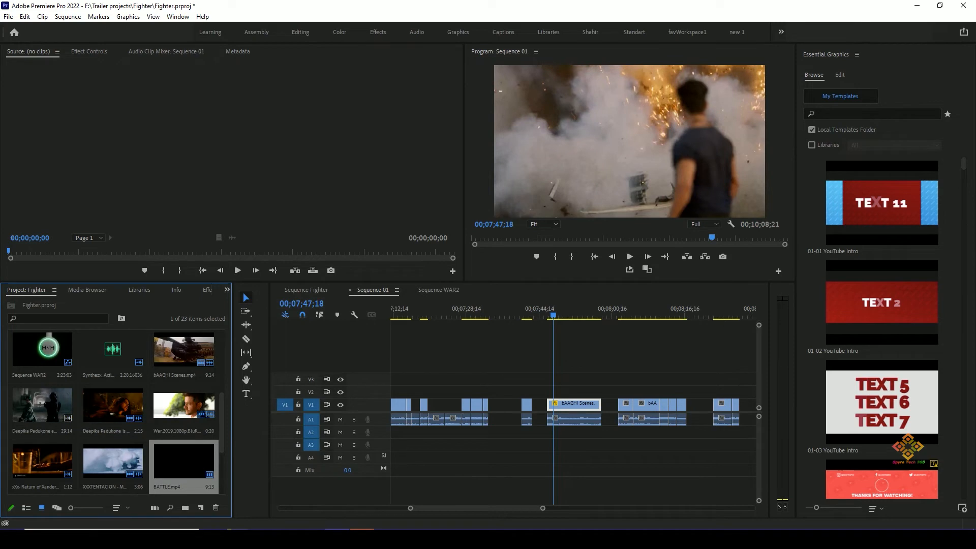
{"action": "left_click", "coordinate": [179, 409]}
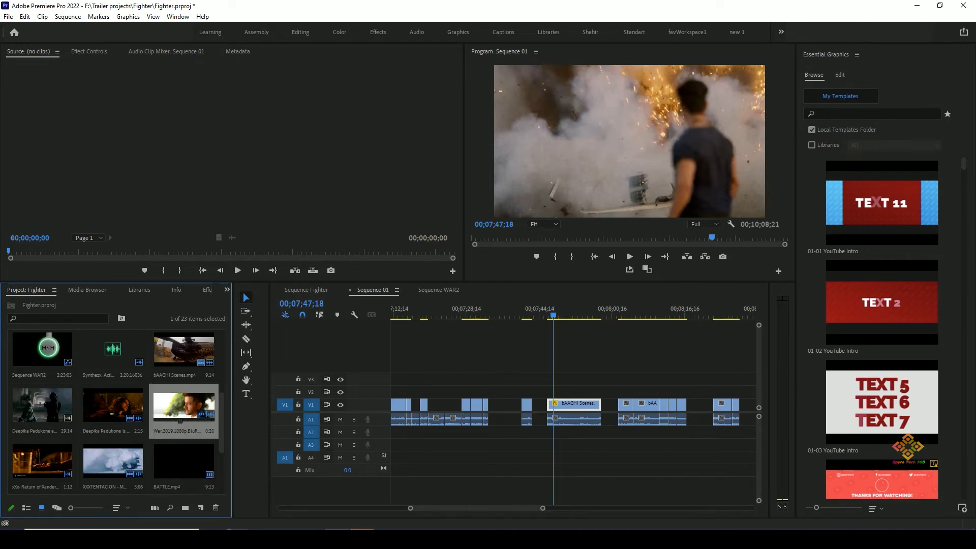
{"action": "right_click", "coordinate": [180, 407]}
{"action": "left_click", "coordinate": [173, 462]}
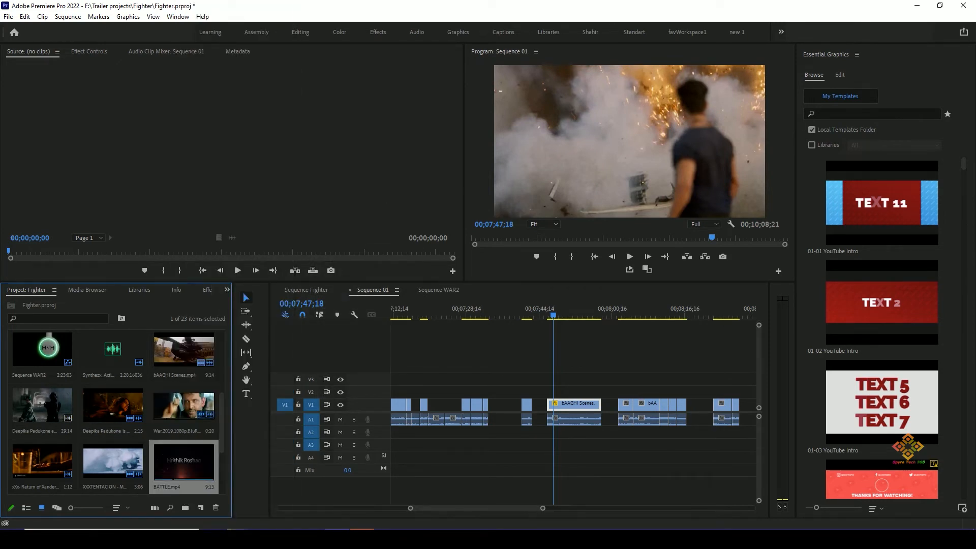
{"action": "left_click", "coordinate": [170, 408]}
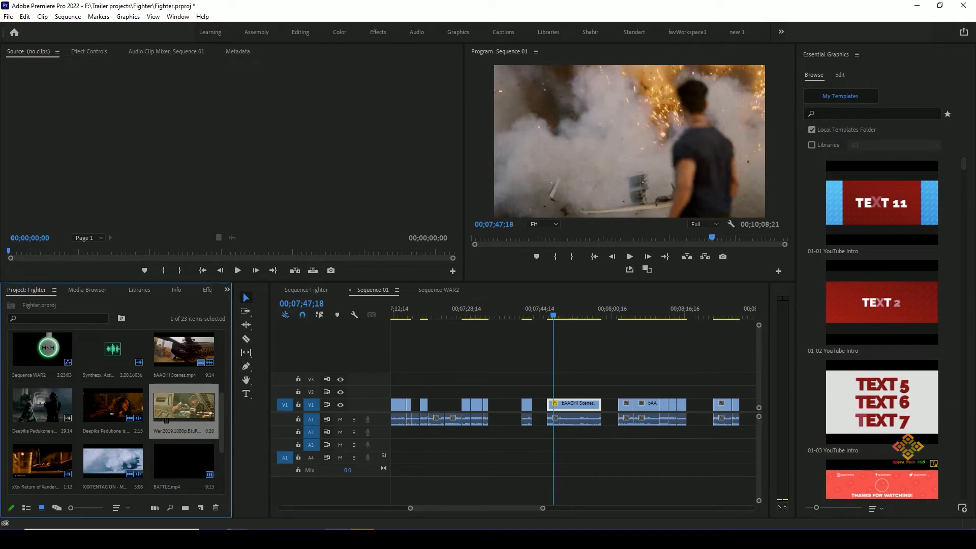
{"action": "right_click", "coordinate": [172, 408]}
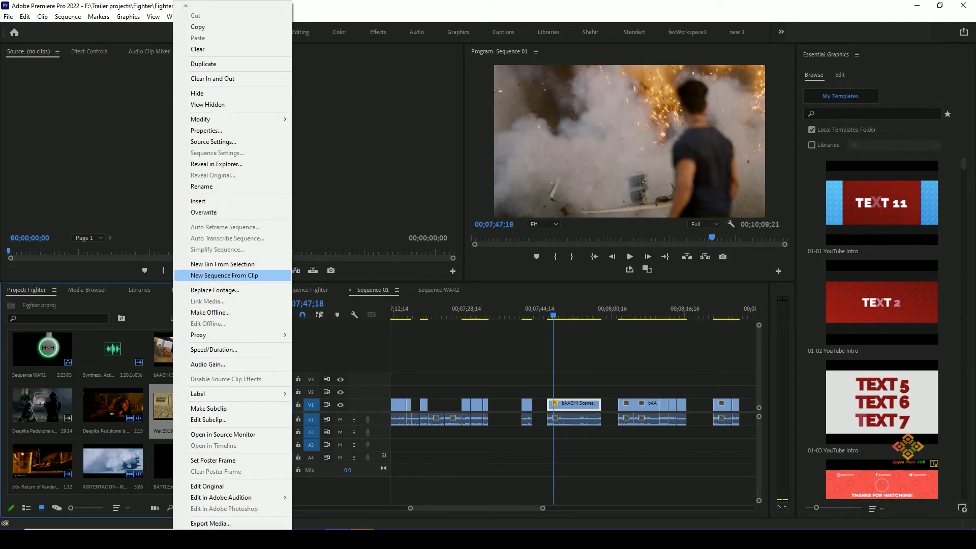
{"action": "left_click", "coordinate": [224, 275]}
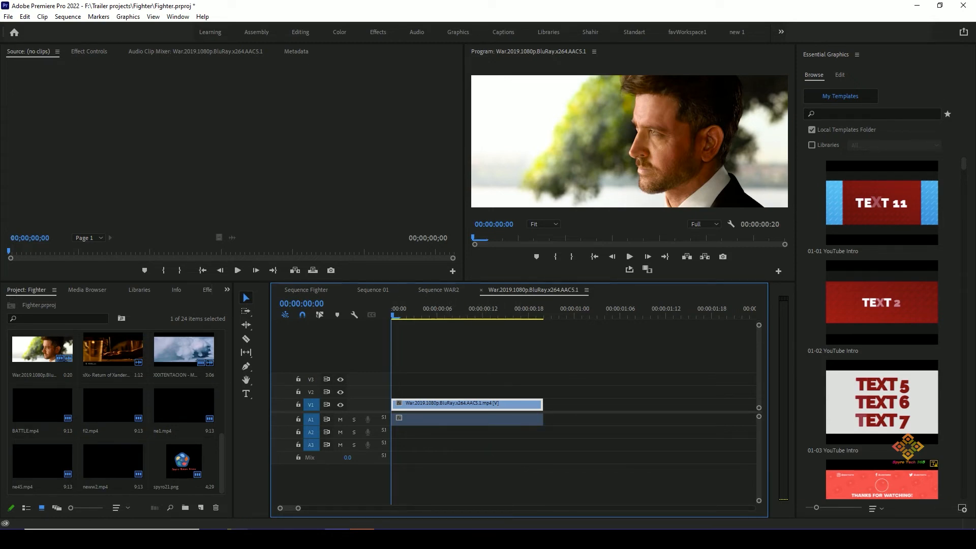
Check the new War.2019 sequence's video format, audio format and duration, and return to browsing the project items.
{"action": "left_click", "coordinate": [228, 290]}
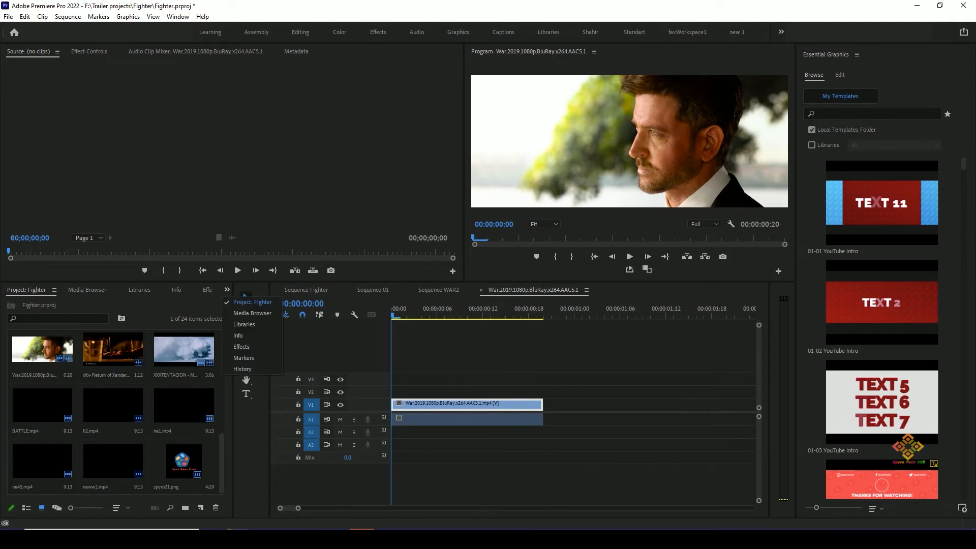
{"action": "left_click", "coordinate": [238, 335]}
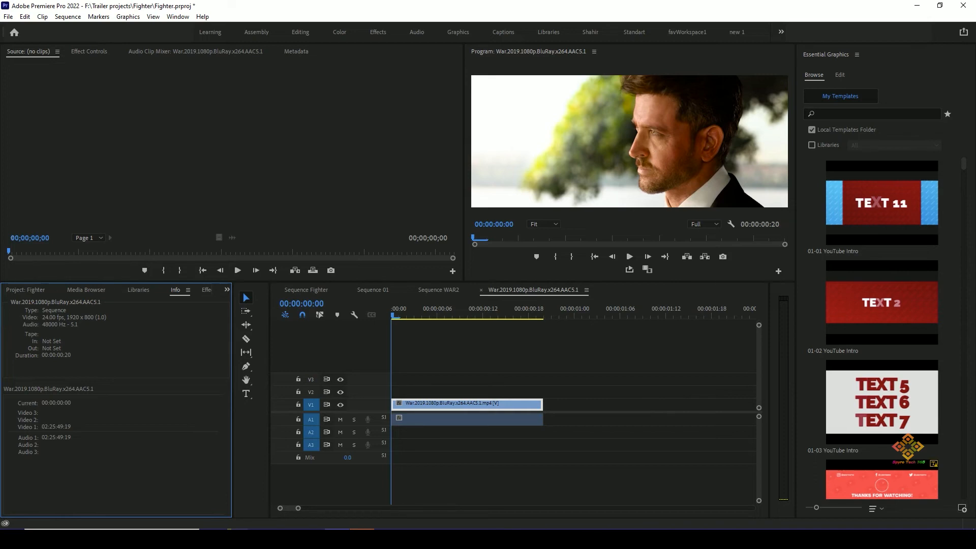
{"action": "key", "text": "shift+1"}
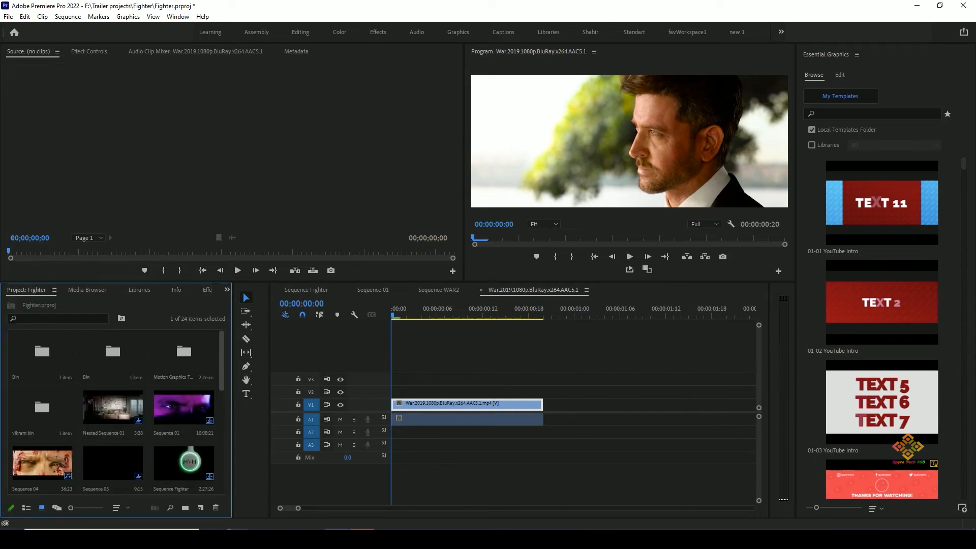
{"action": "scroll", "coordinate": [118, 412], "scroll_direction": "down", "scroll_amount": 4}
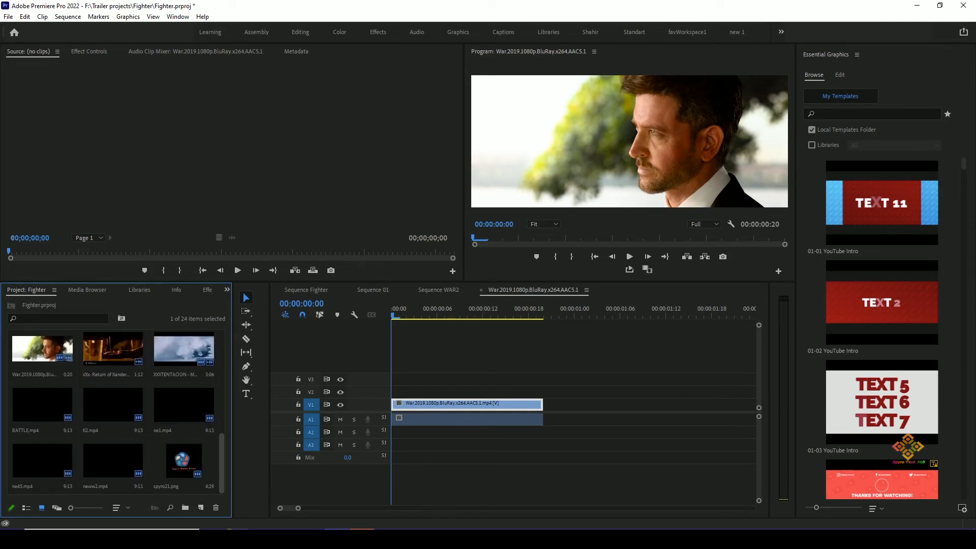
{"action": "scroll", "coordinate": [118, 412], "scroll_direction": "up", "scroll_amount": 4}
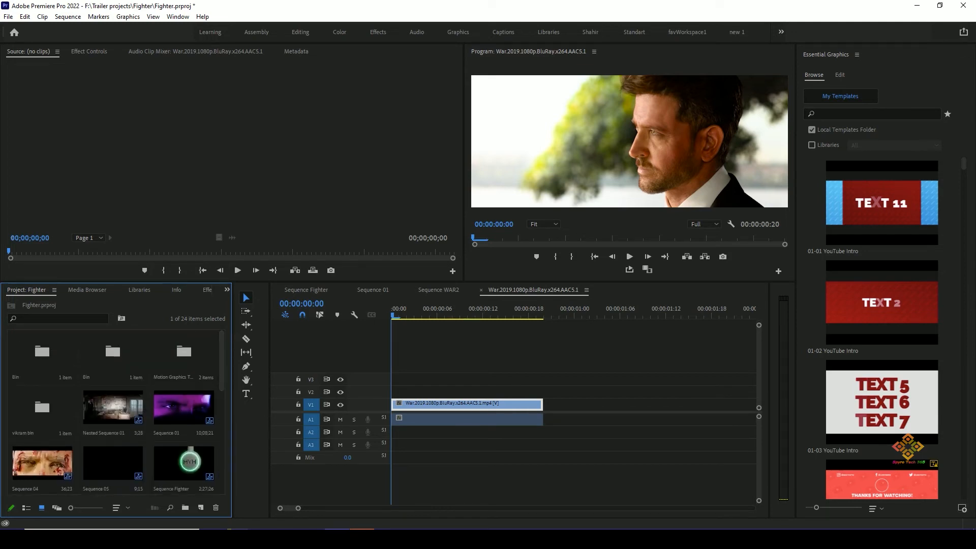
Set the War.2019 sequence's frame size to 800 horizontal by 1920 vertical and accept deleting its preview files.
{"action": "left_click", "coordinate": [25, 16]}
{"action": "mouse_move", "coordinate": [67, 17]}
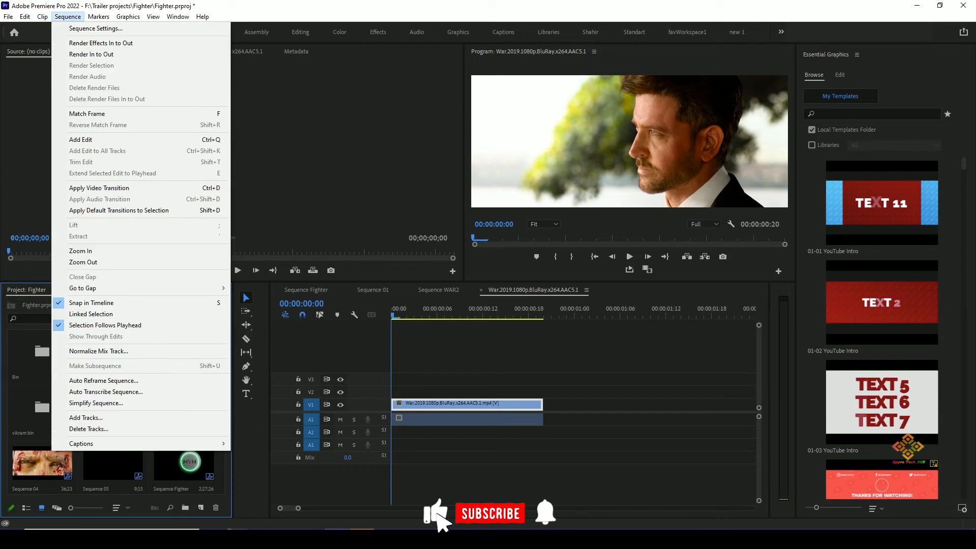
{"action": "left_click", "coordinate": [96, 28]}
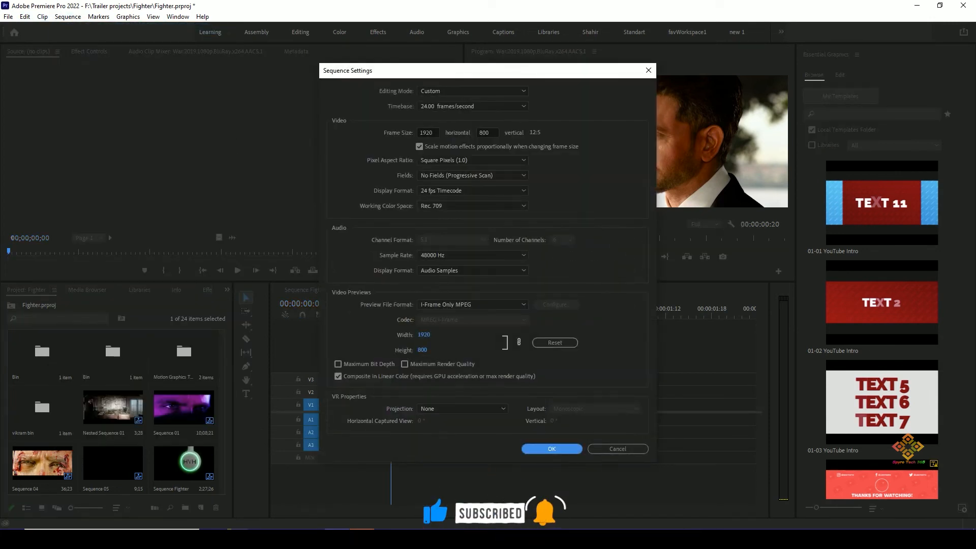
{"action": "left_click", "coordinate": [428, 132]}
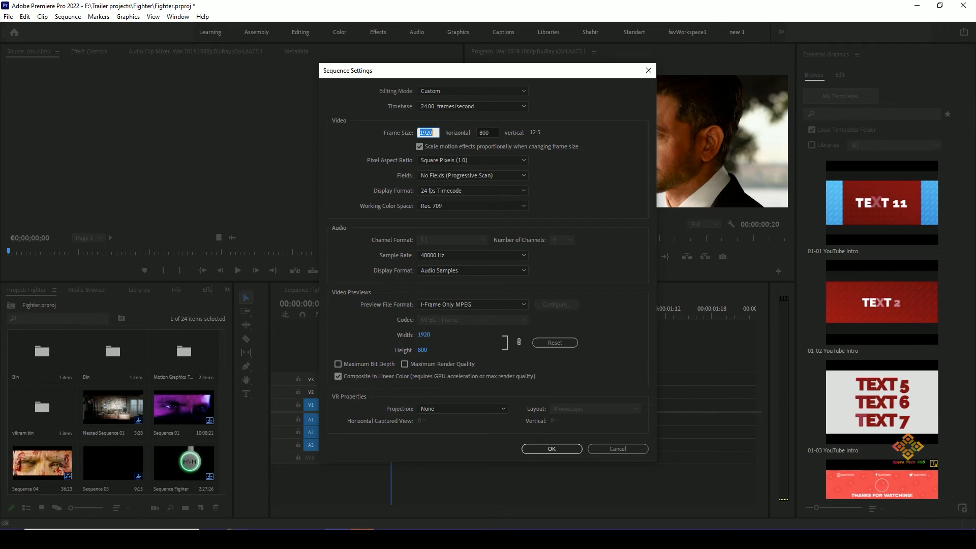
{"action": "type", "text": "800"}
{"action": "key", "text": "Tab"}
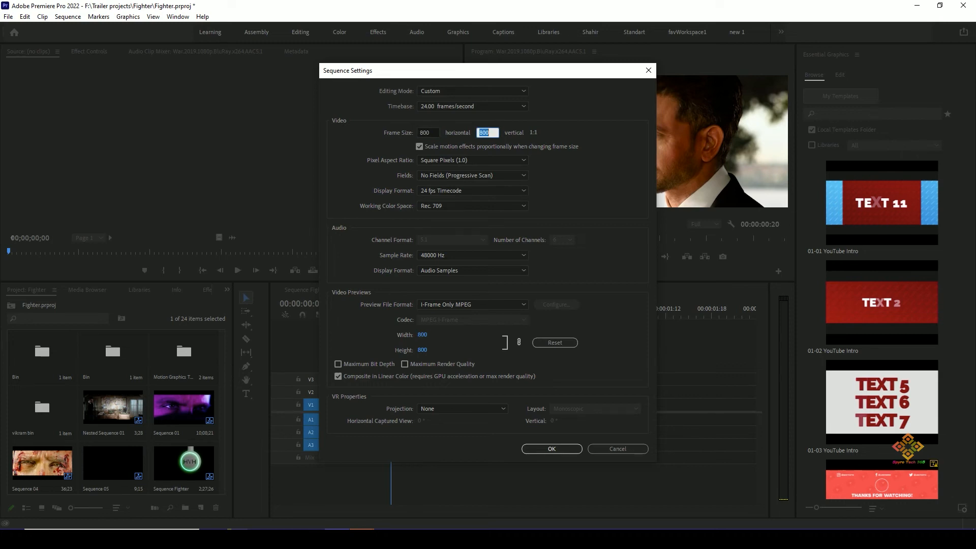
{"action": "type", "text": "1920"}
{"action": "left_click", "coordinate": [552, 449]}
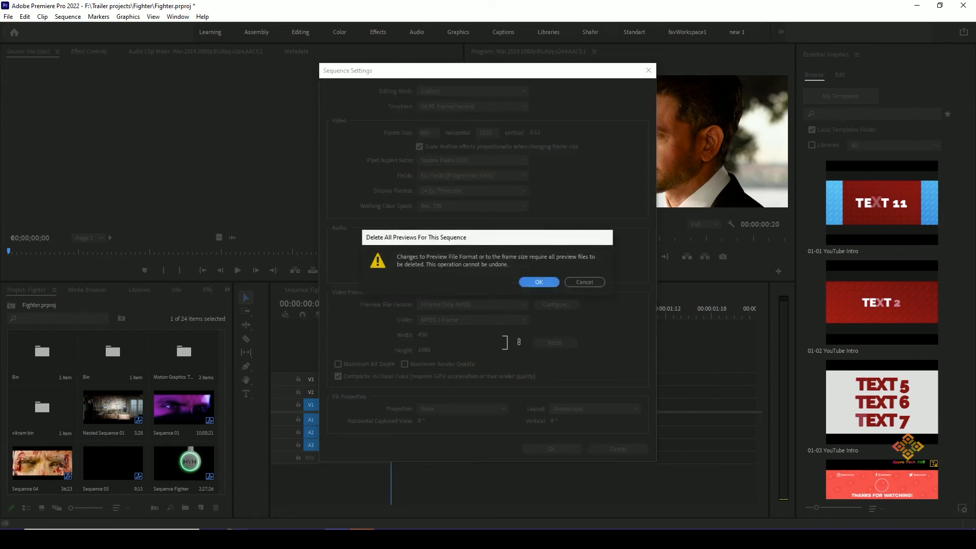
{"action": "key", "text": "Return"}
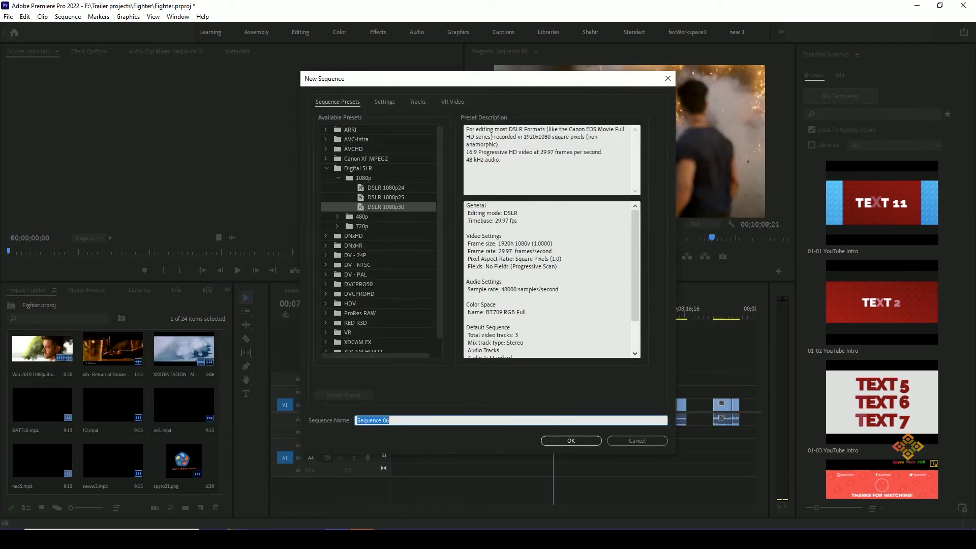
Create Sequence 06 with the DSLR 1080p30 preset and set its frame size to 1080 horizontal by 1920 vertical.
{"action": "key", "text": "Return"}
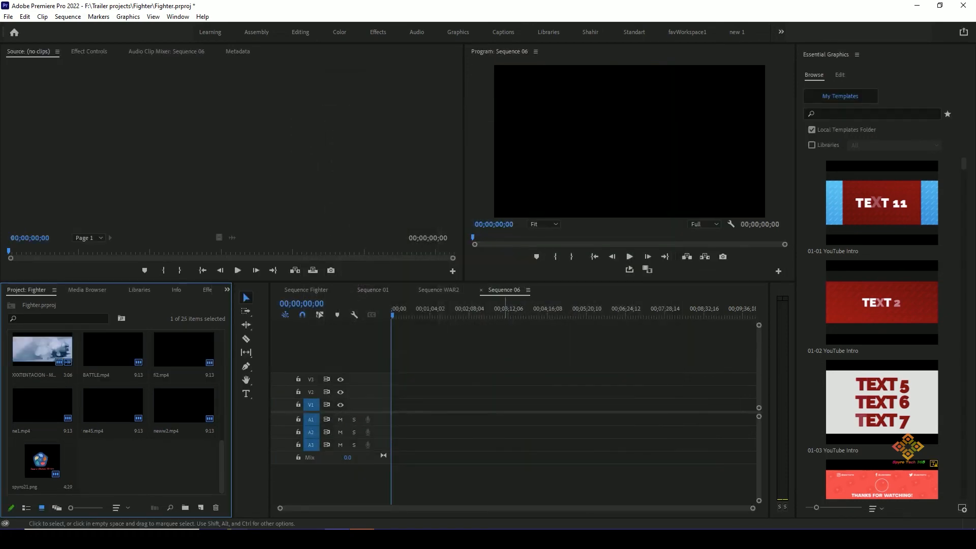
{"action": "left_click", "coordinate": [67, 17]}
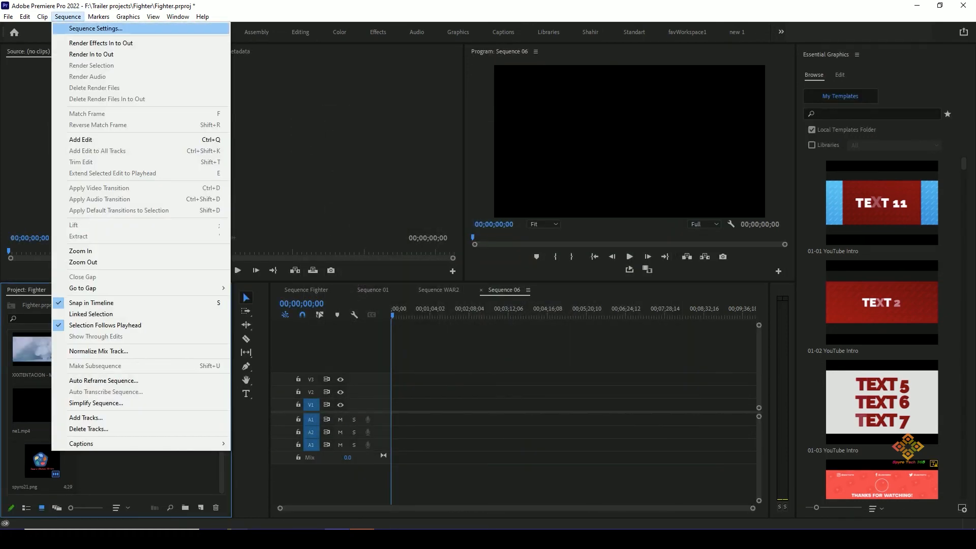
{"action": "left_click", "coordinate": [95, 28]}
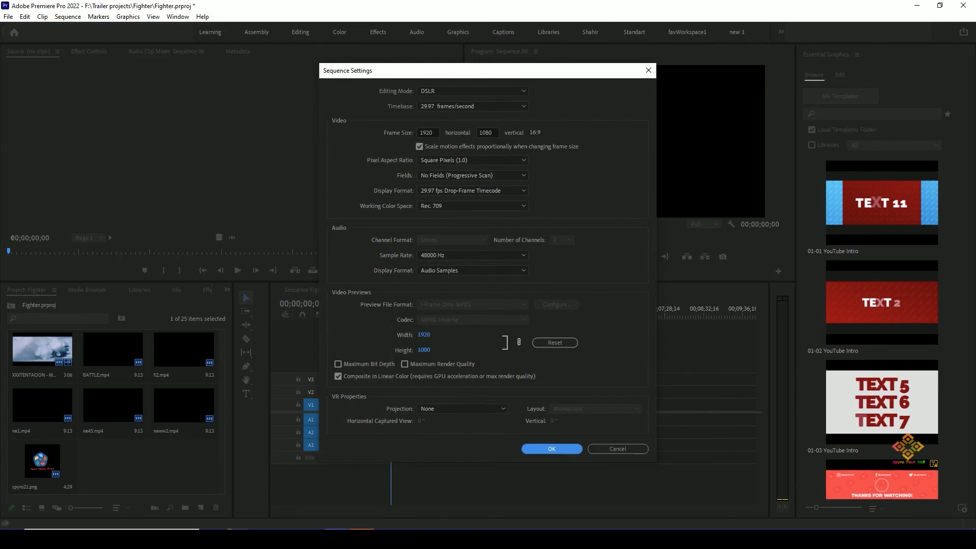
{"action": "double_click", "coordinate": [427, 133]}
{"action": "type", "text": "1080"}
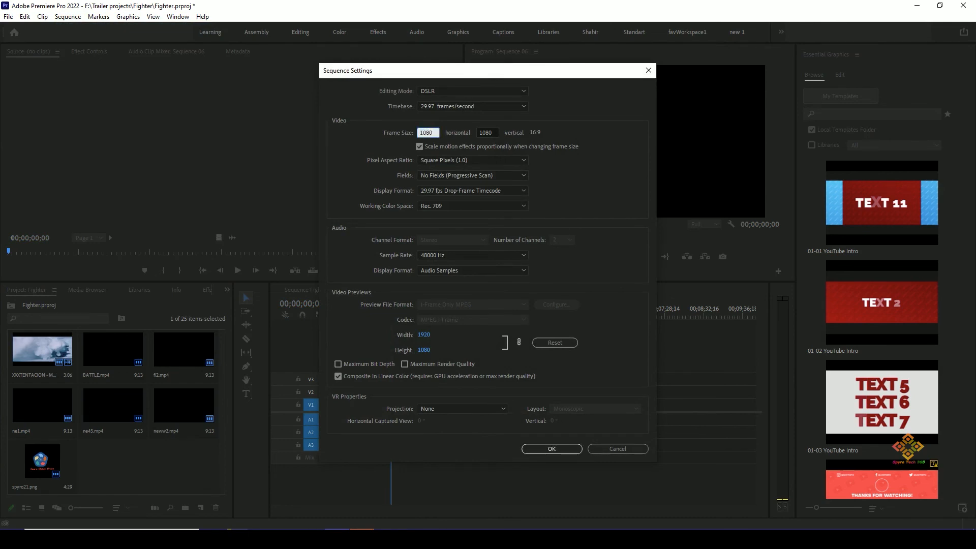
{"action": "key", "text": "Tab"}
{"action": "type", "text": "1920"}
{"action": "key", "text": "Tab"}
{"action": "key", "text": "Return"}
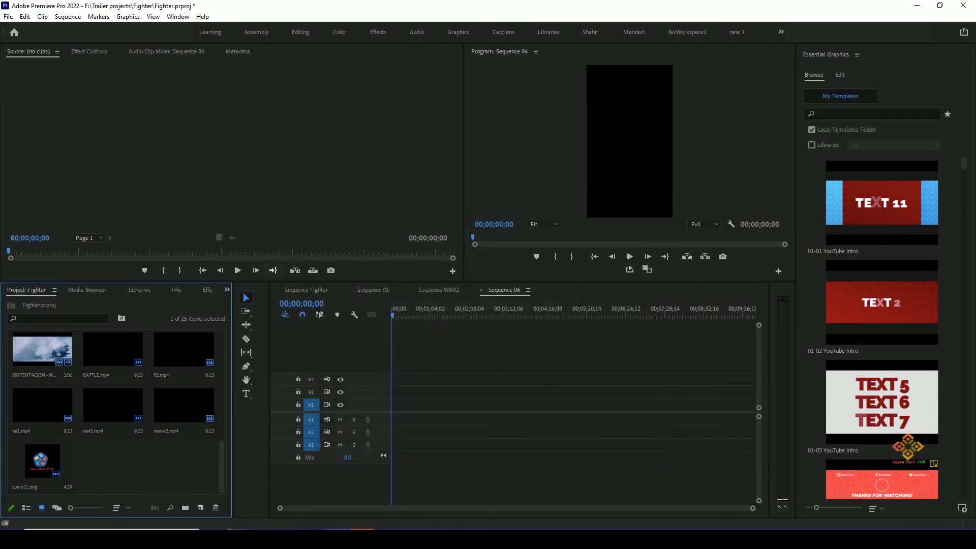
Add the War.2019 clip with its audio at the start of Sequence 06, keeping the existing sequence settings.
{"action": "scroll", "coordinate": [118, 412], "scroll_direction": "up", "scroll_amount": 2}
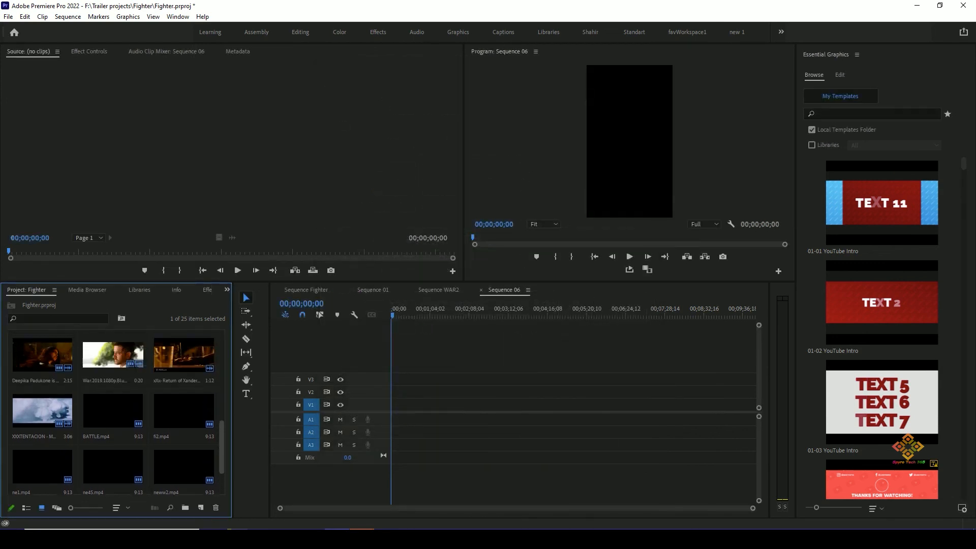
{"action": "left_click_drag", "start_coordinate": [113, 404], "coordinate": [291, 449]}
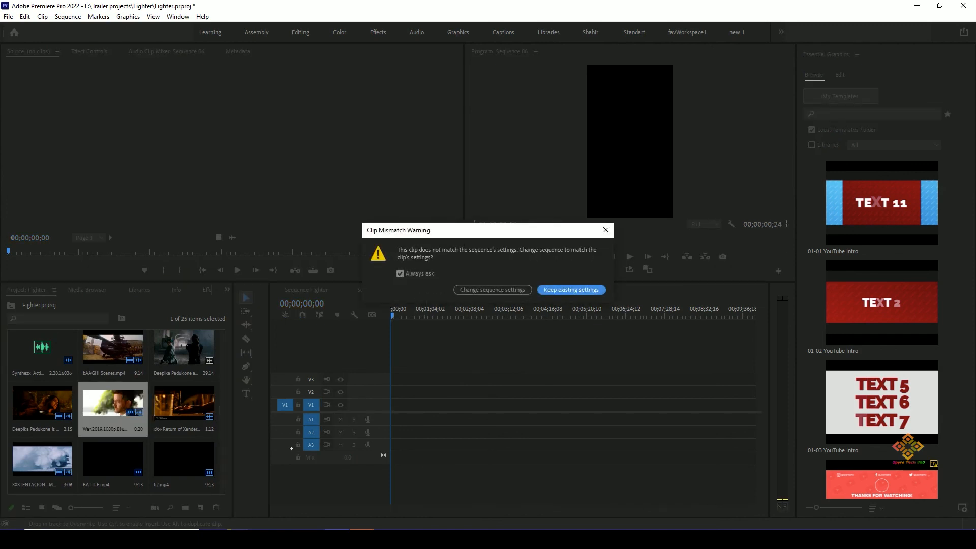
{"action": "key", "text": "Return"}
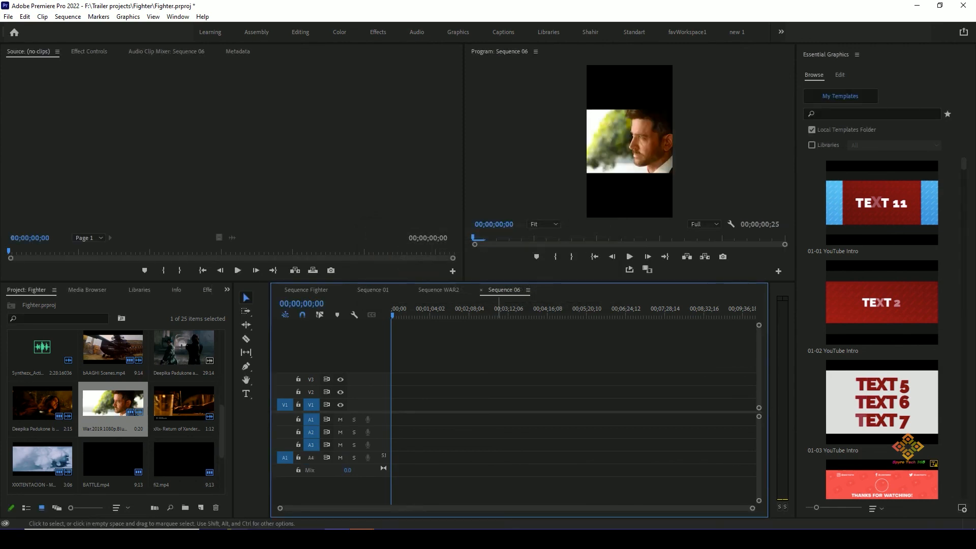
{"action": "scroll", "coordinate": [451, 407], "scroll_direction": "up", "scroll_amount": 2}
{"action": "scroll", "coordinate": [452, 406], "scroll_direction": "up", "scroll_amount": 3}
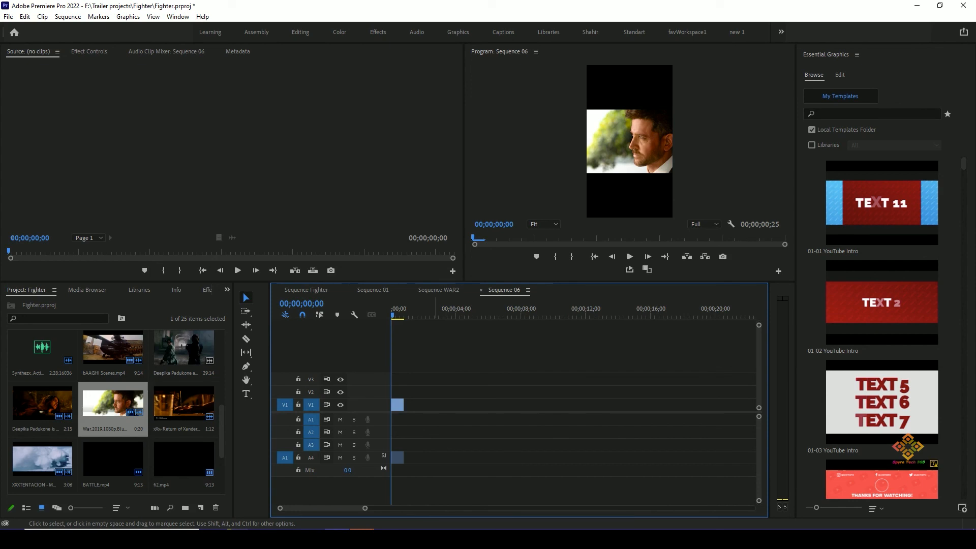
Zoom in on the start of Sequence 07's timeline to examine its short clip.
{"action": "left_click", "coordinate": [438, 290]}
{"action": "left_click_drag", "start_coordinate": [428, 310], "coordinate": [457, 310]}
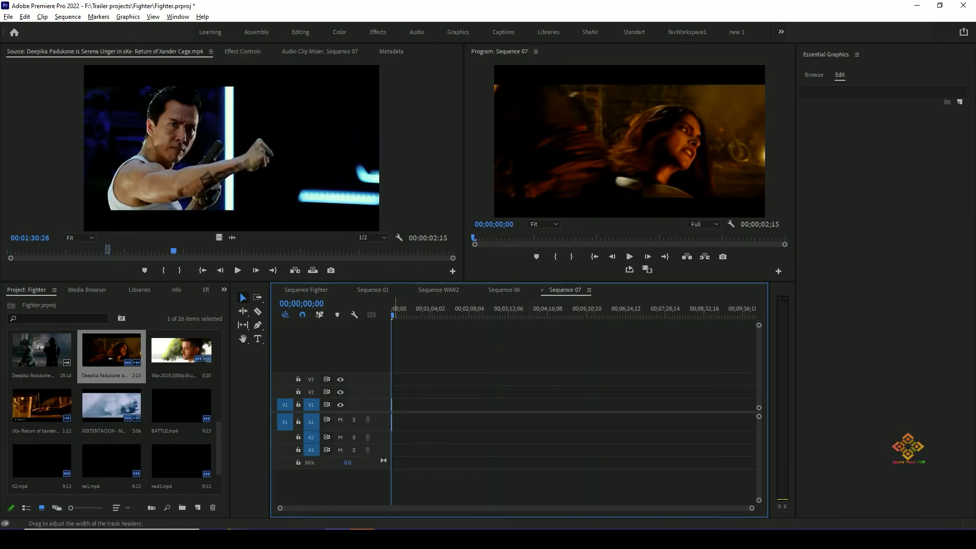
{"action": "key", "text": "equal"}
{"action": "key", "text": "equal"}
{"action": "key", "text": "equal"}
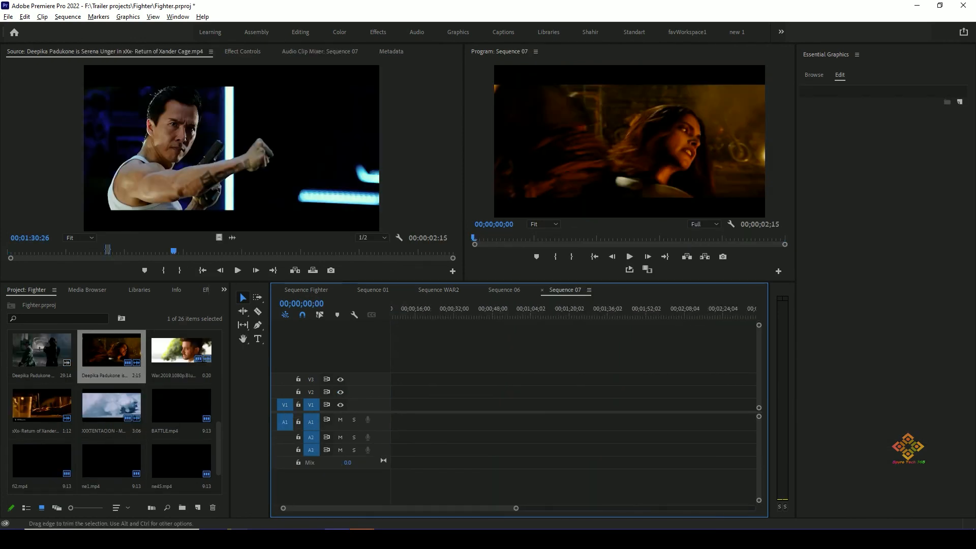